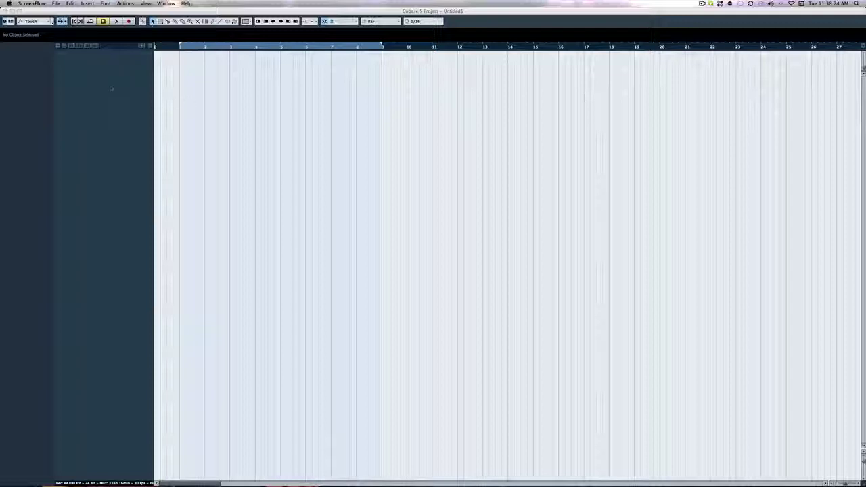
click(112, 64)
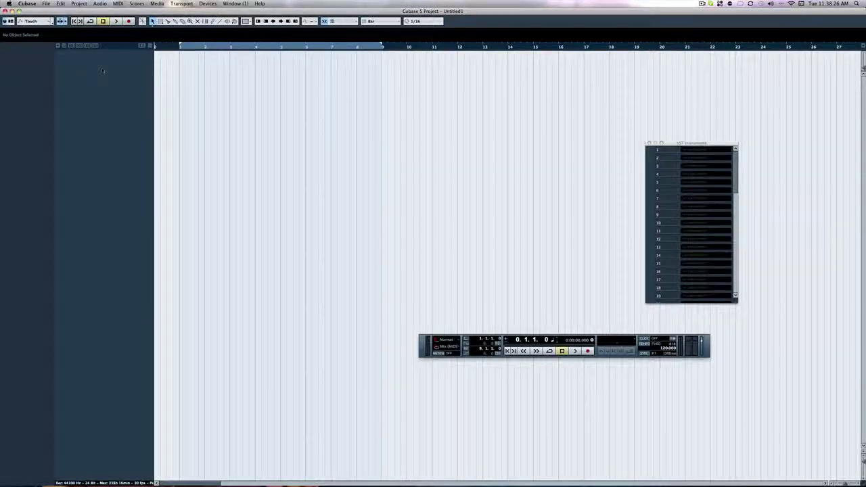
right_click(102, 70)
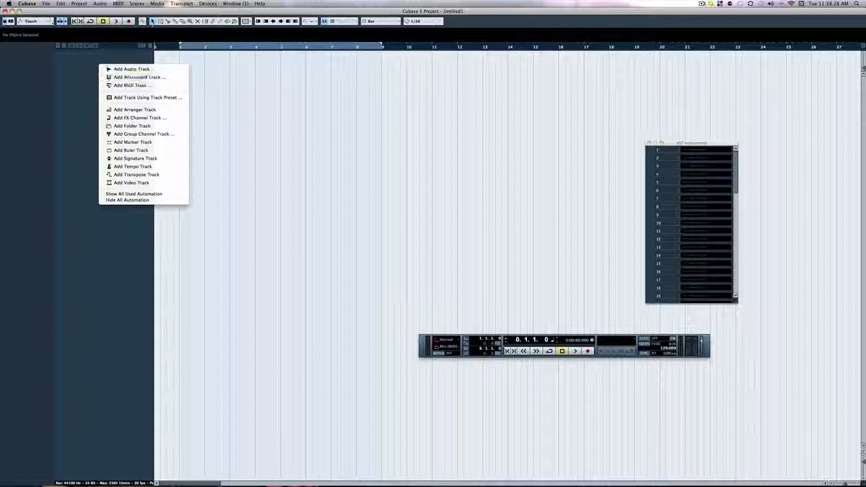
click(154, 77)
right_click(108, 66)
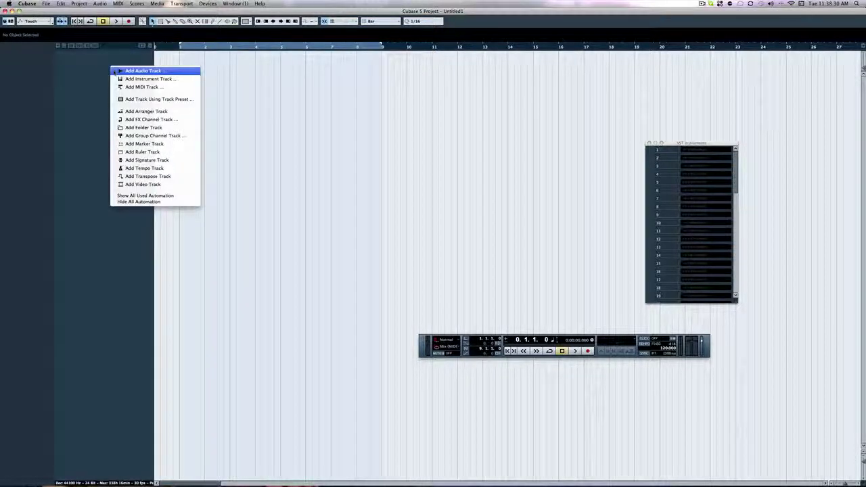
click(138, 80)
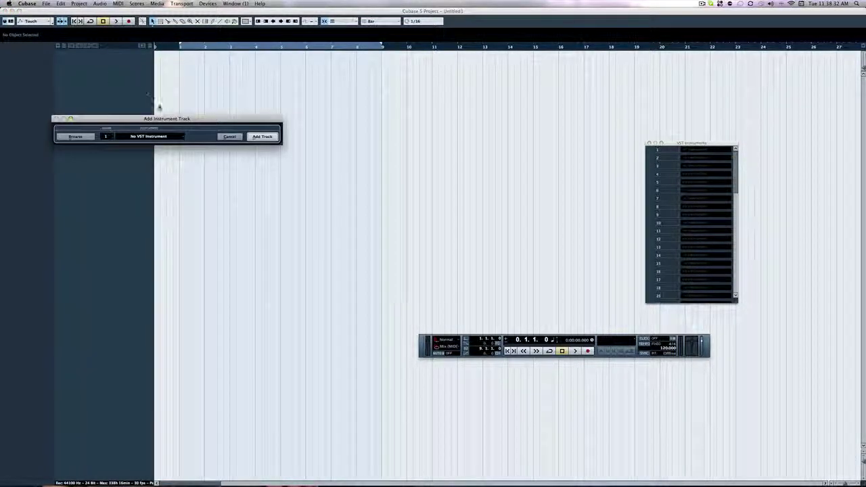
drag(173, 119, 329, 110)
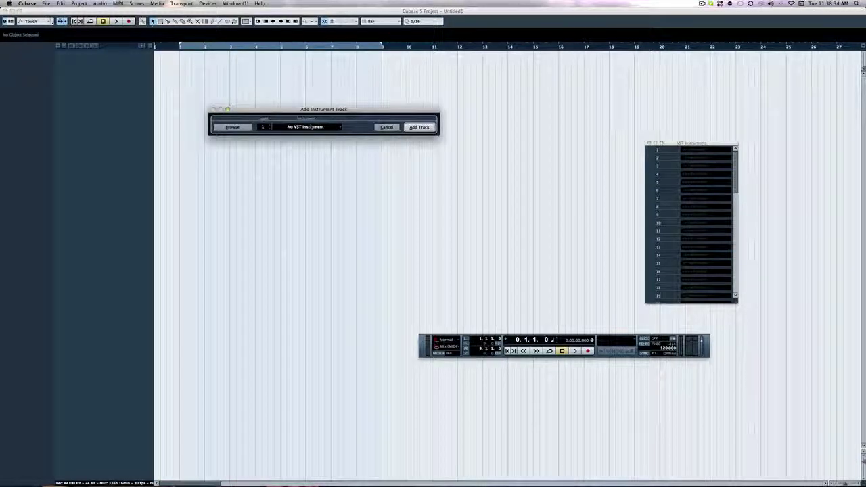
click(306, 128)
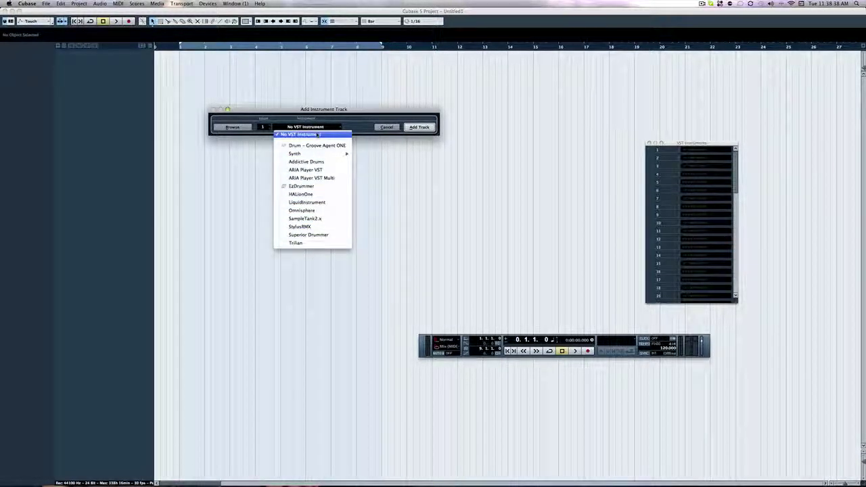
click(339, 117)
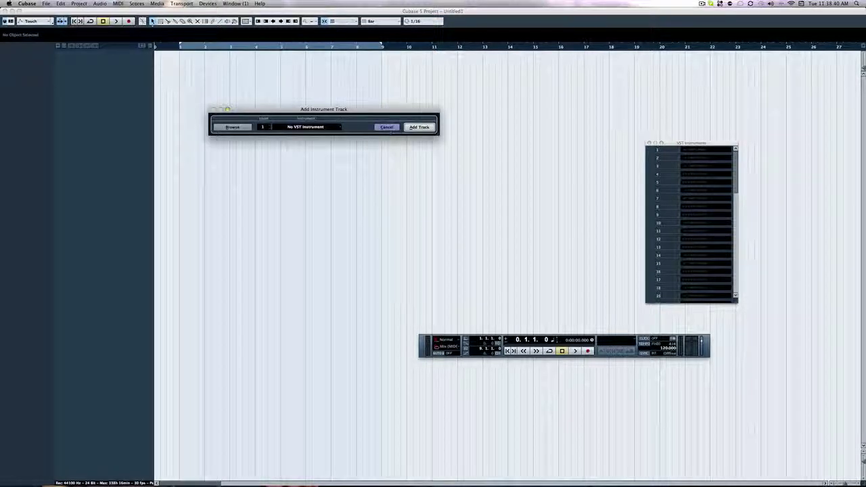
click(387, 127)
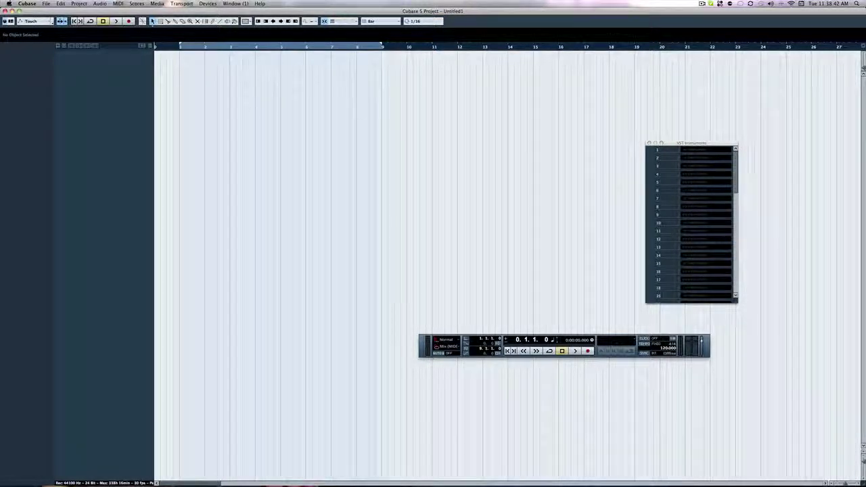
Step: Add one instrument track to the project without assigning a VST instrument
right_click(110, 93)
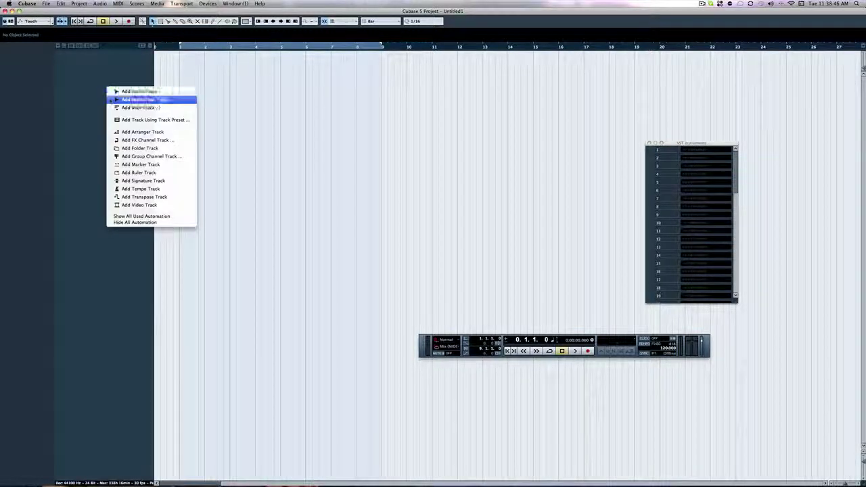
click(136, 97)
key(Return)
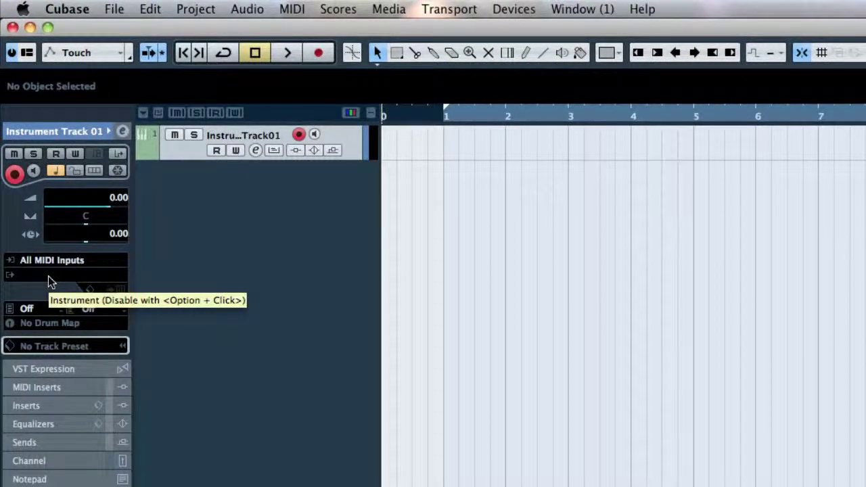
Step: Assign Addictive Drums as the VST instrument of the new instrument track
click(48, 276)
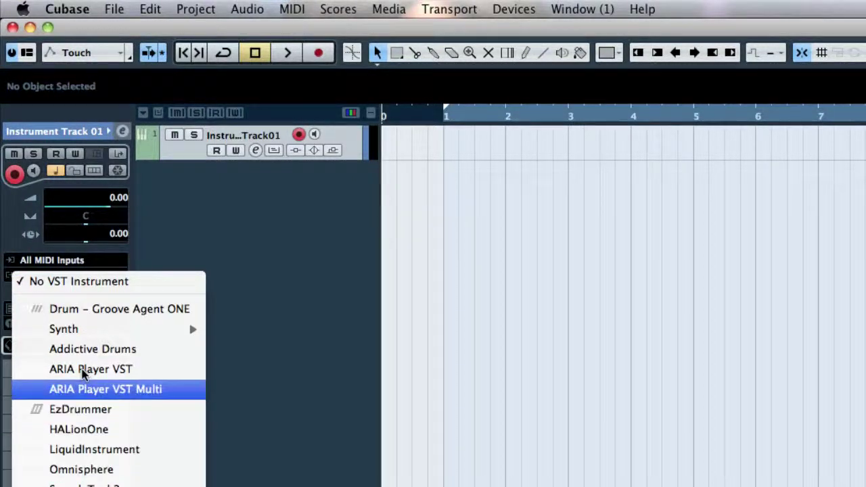
click(203, 248)
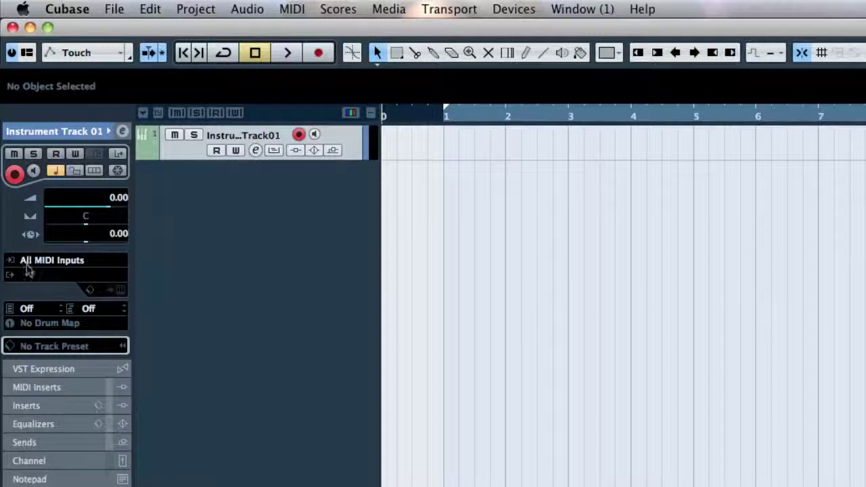
click(66, 264)
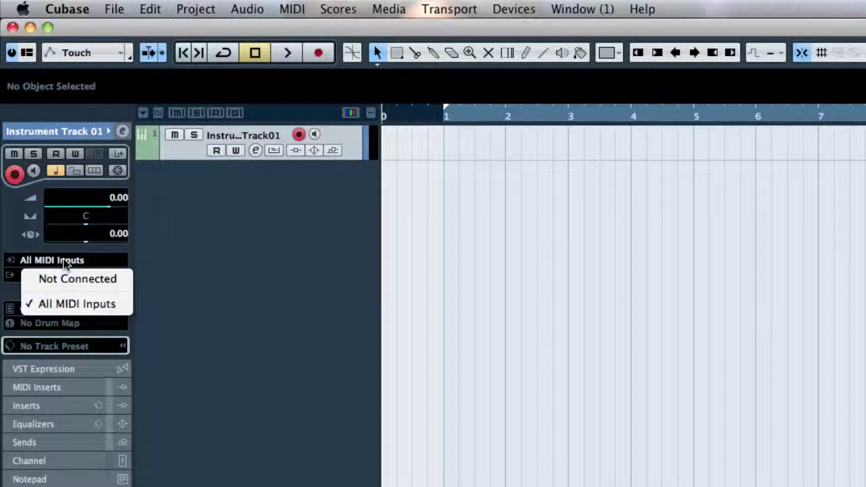
click(177, 261)
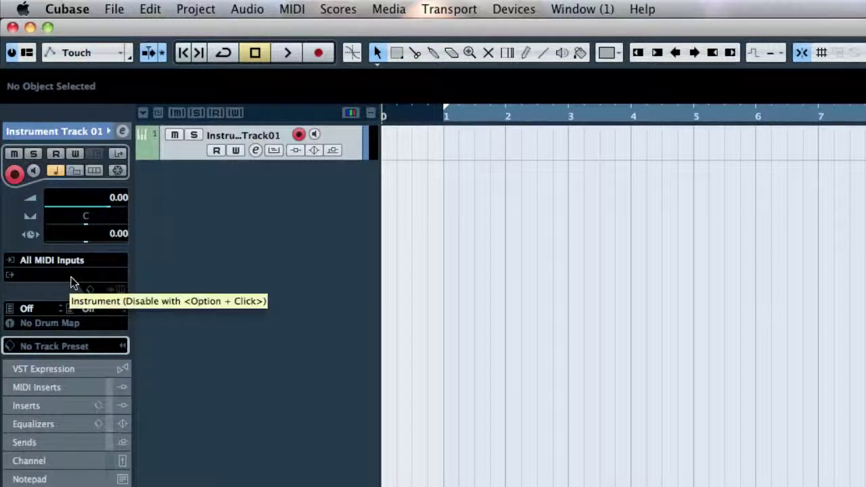
click(74, 282)
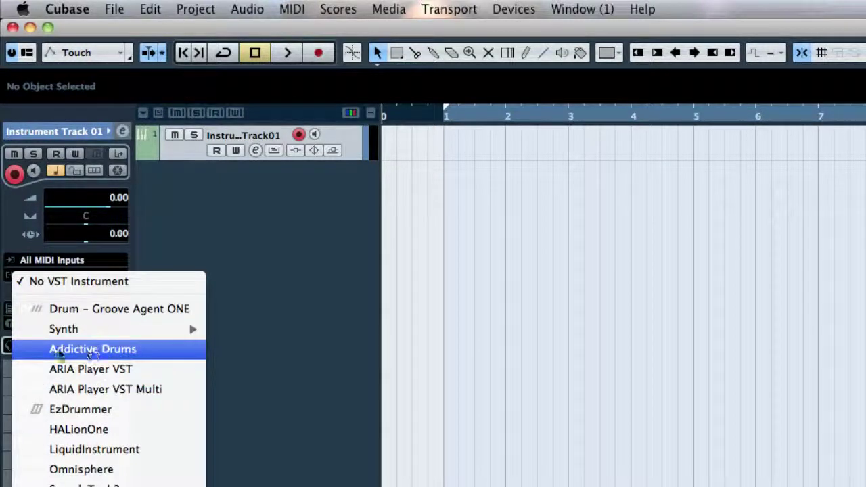
click(147, 349)
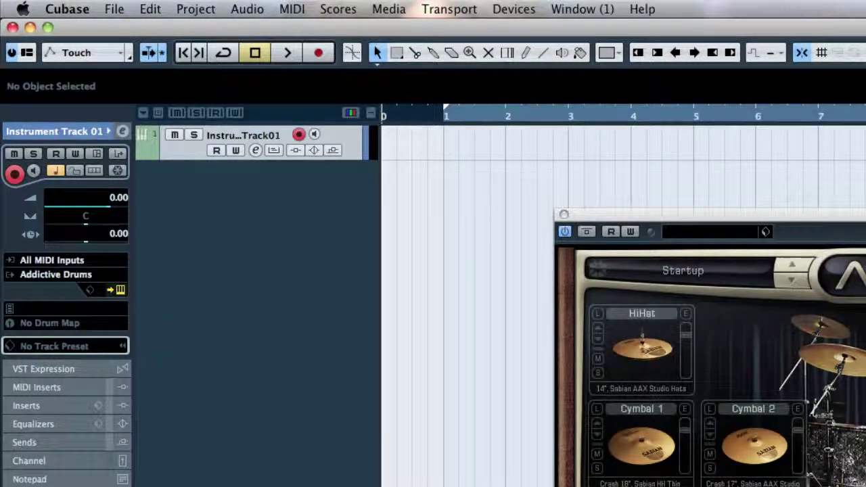
Step: Set the VST Audio System's ASIO driver to Lexicon Alpha In/Out and audition the kick in Addictive Drums
click(517, 8)
click(561, 362)
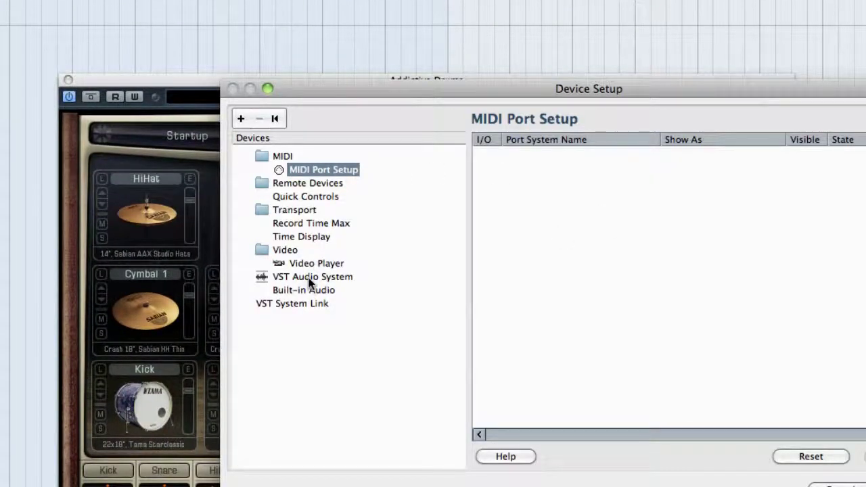
click(310, 277)
click(575, 139)
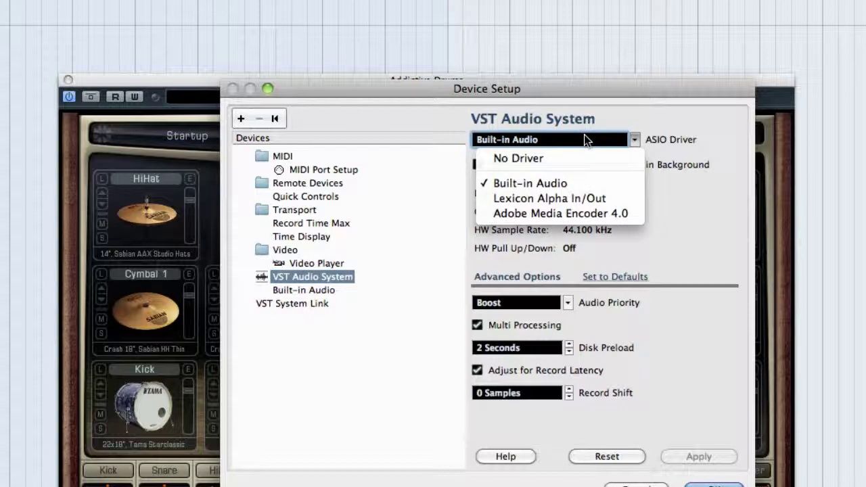
click(585, 200)
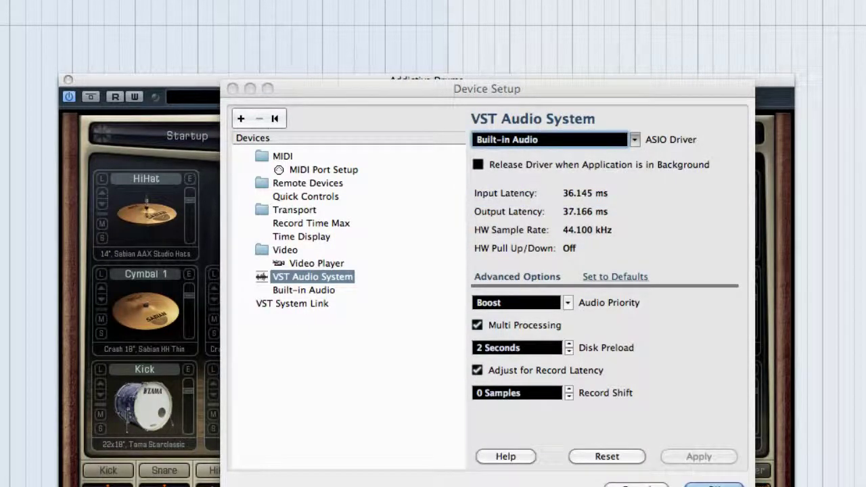
key(Return)
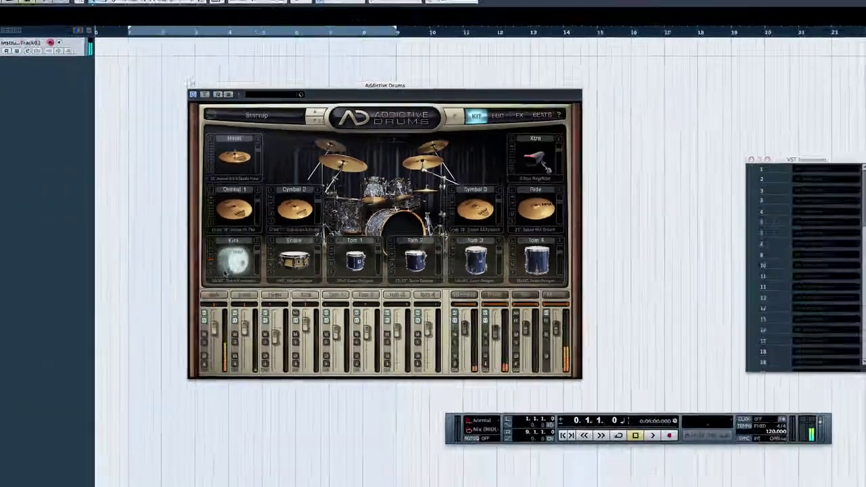
click(230, 267)
click(230, 267)
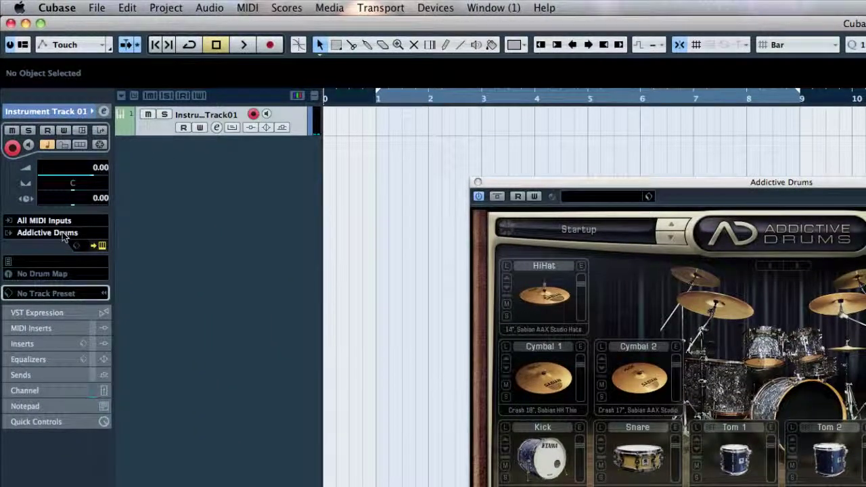
Step: Switch the track's VST instrument to EzDrummer and close its editor window
click(57, 233)
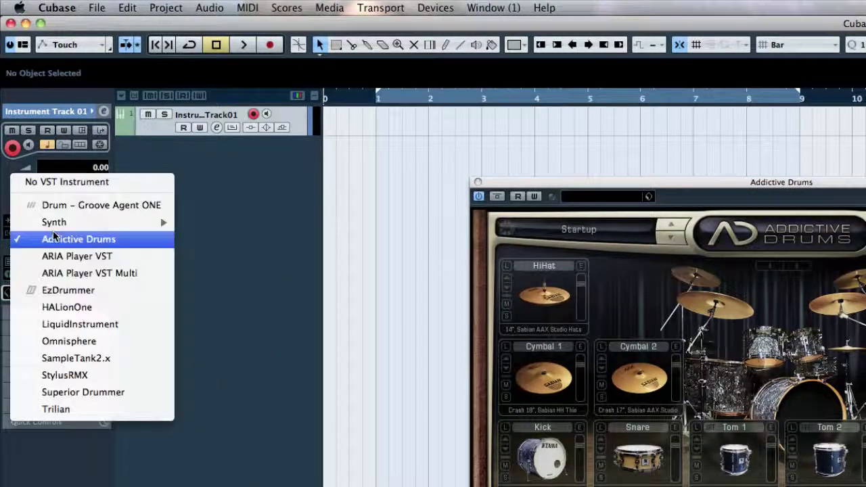
click(91, 290)
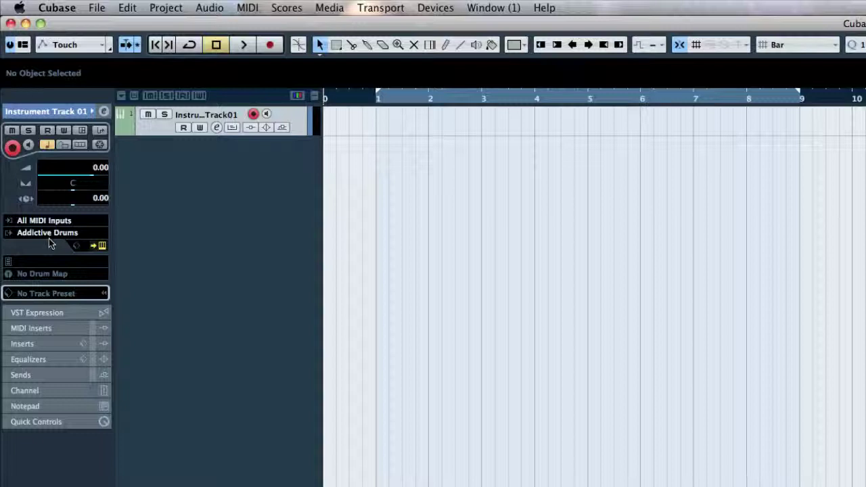
scroll(49, 238, down, 1)
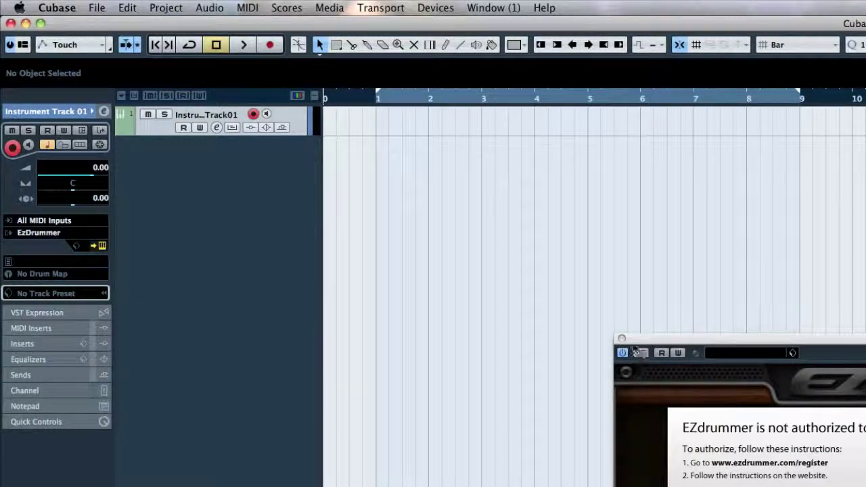
click(621, 338)
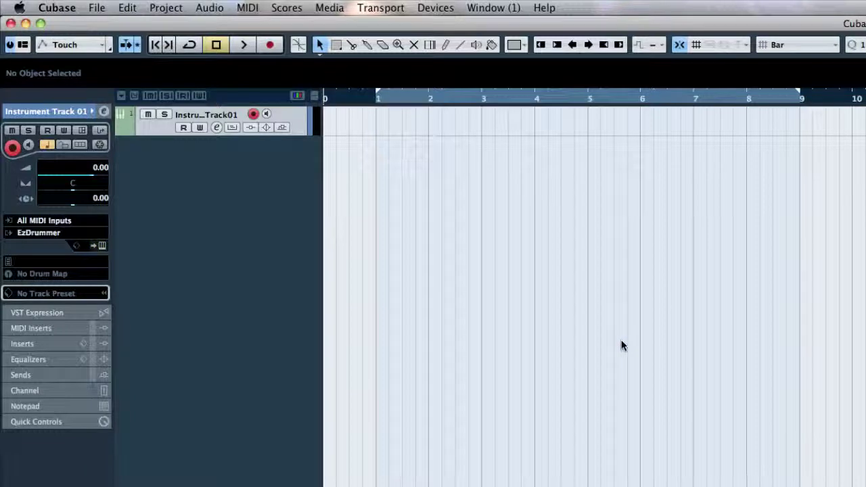
Step: Replace the track's instrument with Omnisphere and move its editor window fully into view
click(40, 233)
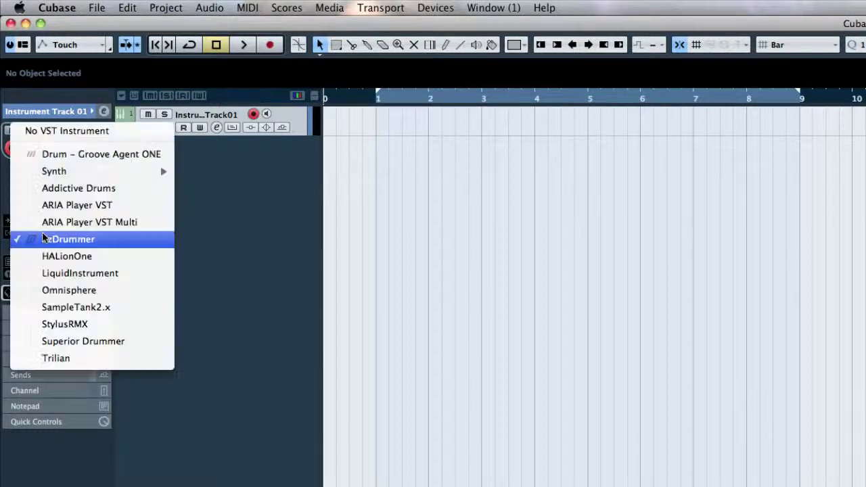
click(74, 290)
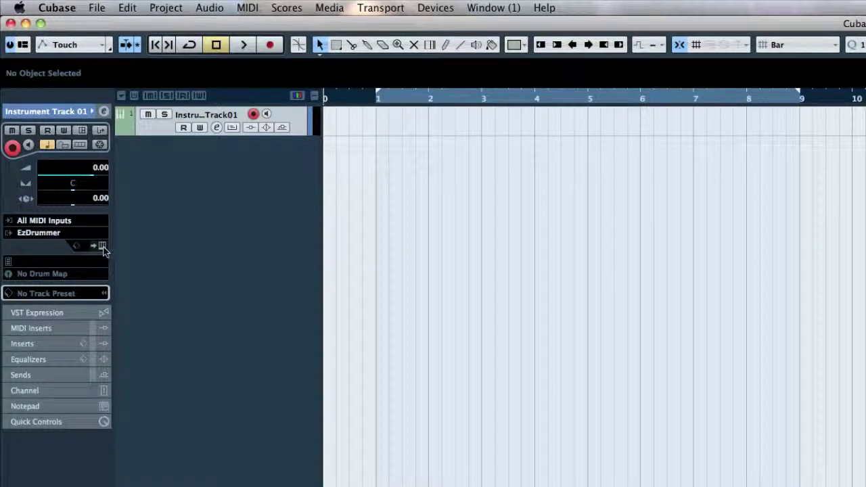
click(101, 246)
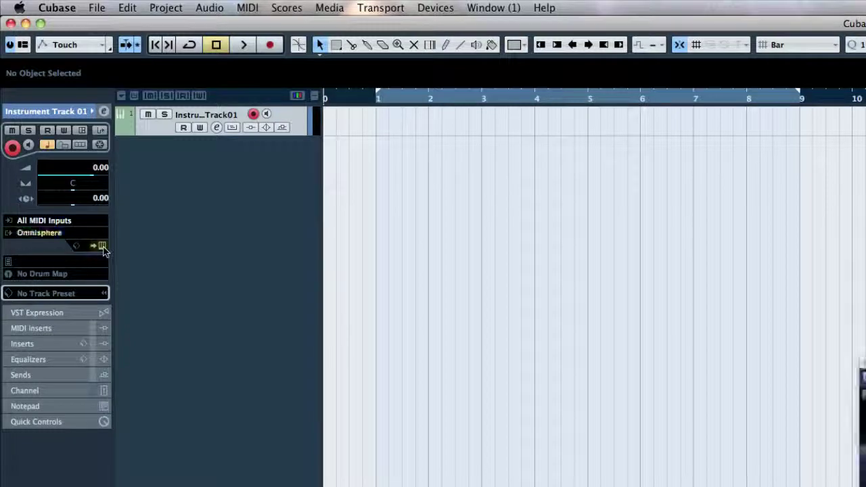
drag(819, 346, 299, 187)
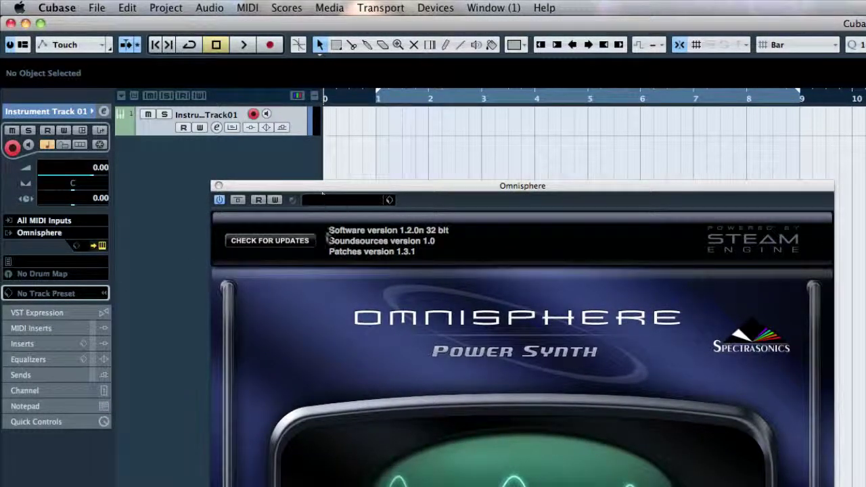
Step: Load the patch "03. Glorious Guitars" into part 1 of Omnisphere
click(395, 363)
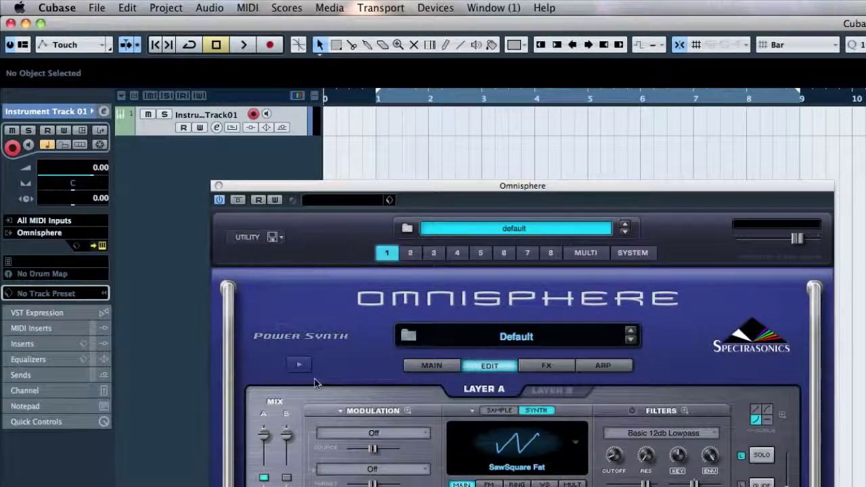
click(525, 331)
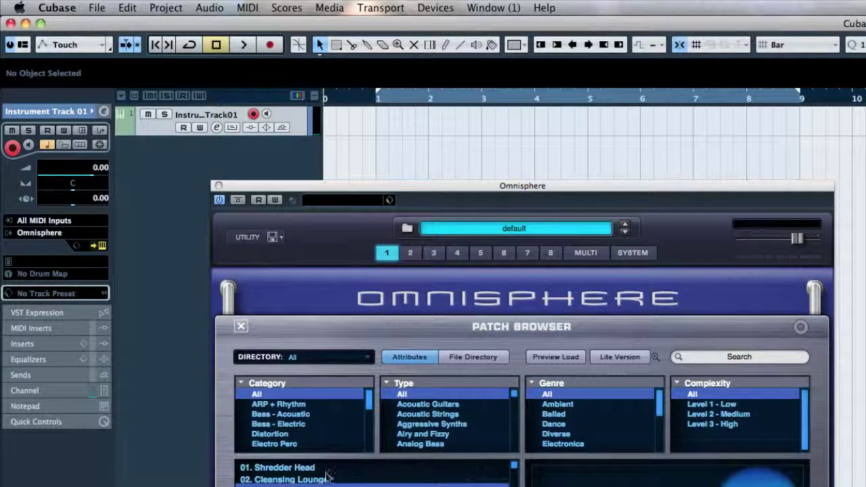
click(240, 326)
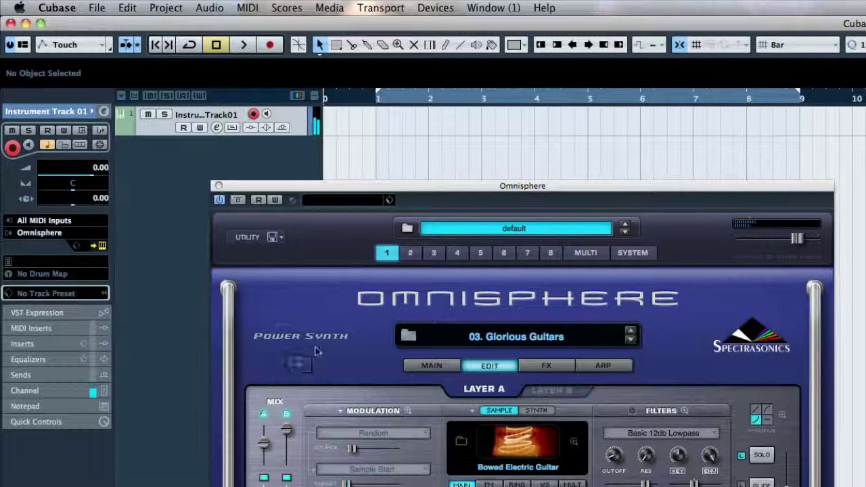
Step: View Omnisphere's part 2 and Multi mixer, and open the patch browser for part 2
click(413, 254)
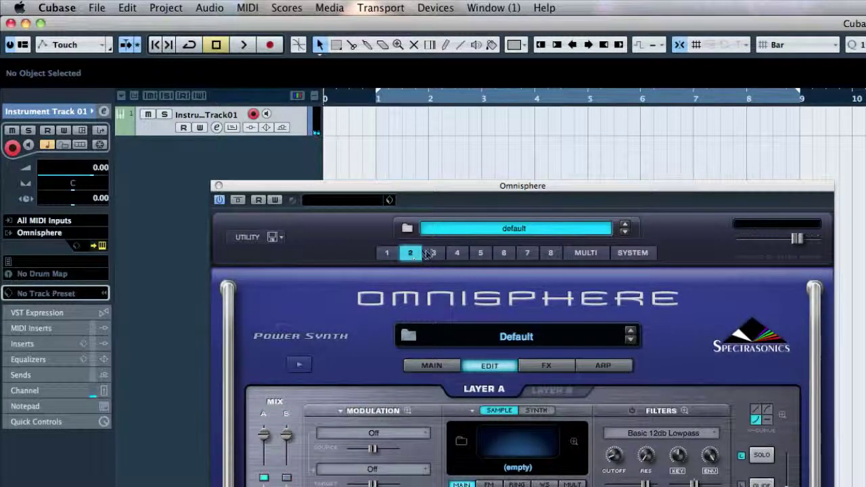
click(588, 254)
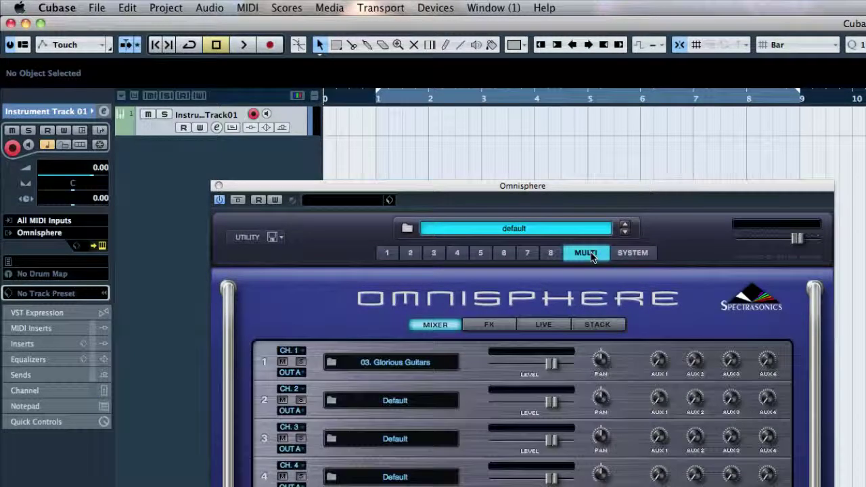
click(418, 406)
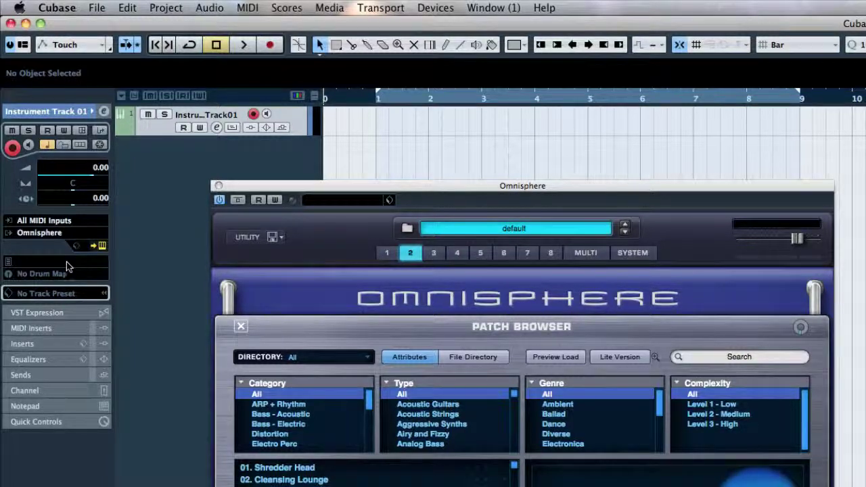
Step: Load the patch "14. Boys X-Fade Agnus D..>Oos" into part 2 of Omnisphere and show the Multi mixer
click(240, 327)
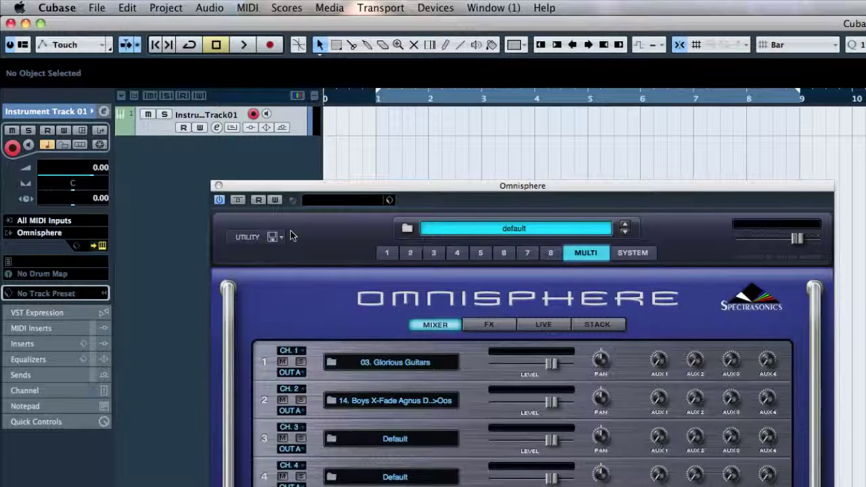
drag(296, 190, 414, 205)
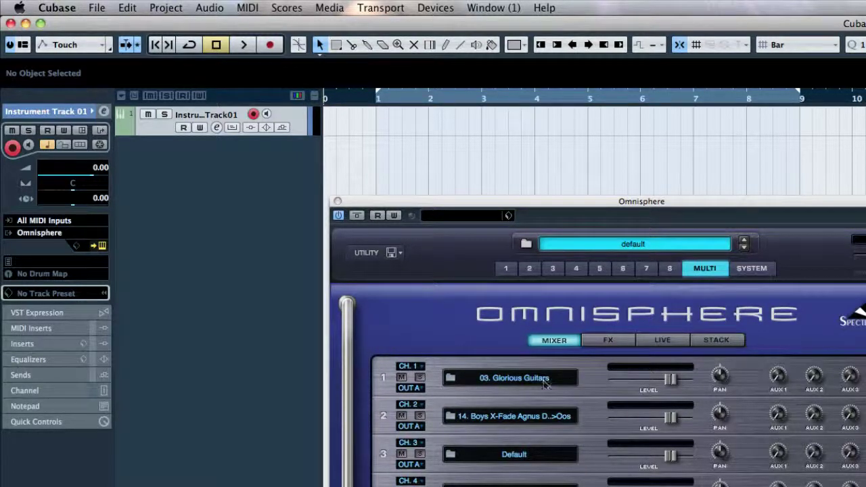
Step: View the patches in Omnisphere's parts 1, 2 and 4, and close the Omnisphere editor window
click(529, 268)
click(505, 268)
click(528, 268)
click(575, 268)
click(529, 268)
click(506, 268)
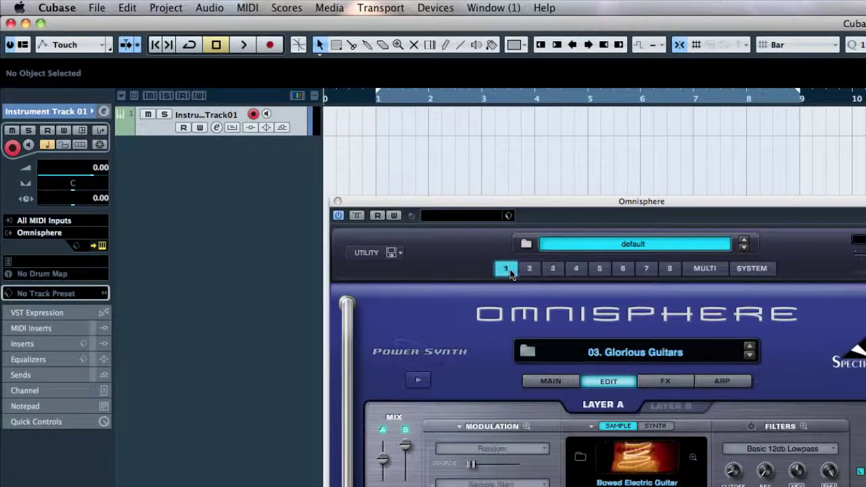
click(337, 200)
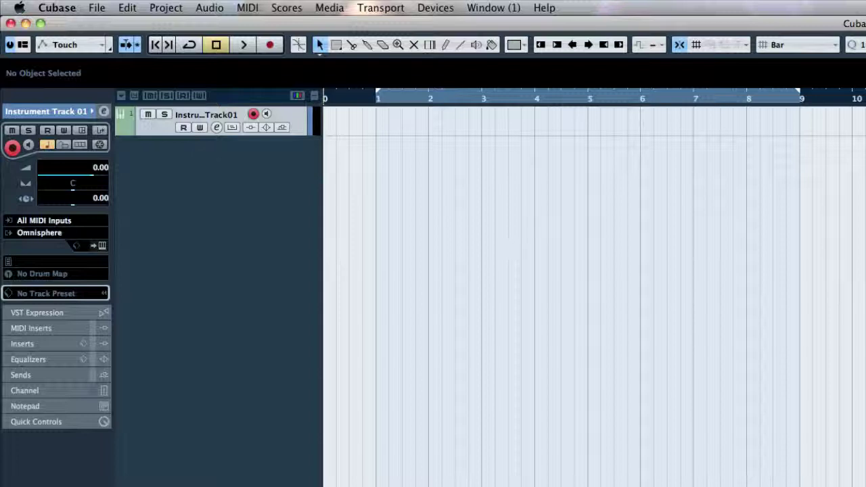
Step: Open the VST Instruments rack beside the track list and add a MIDI track below the instrument track
key(F11)
drag(625, 198, 429, 153)
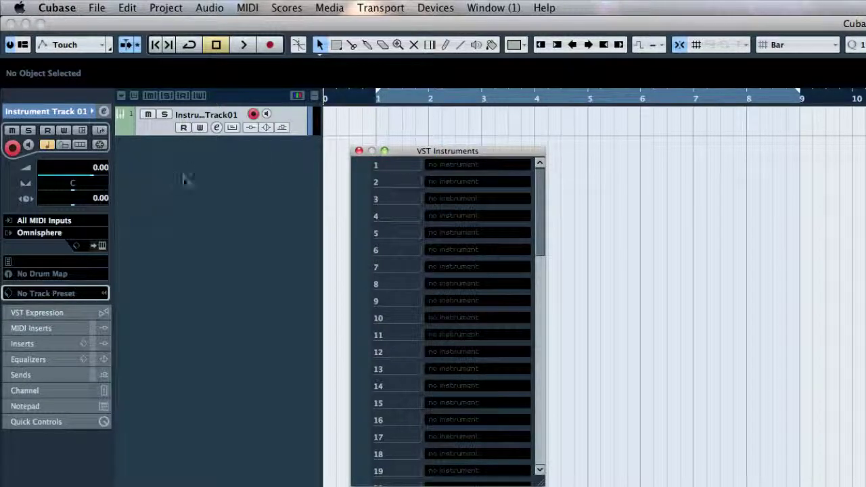
right_click(245, 174)
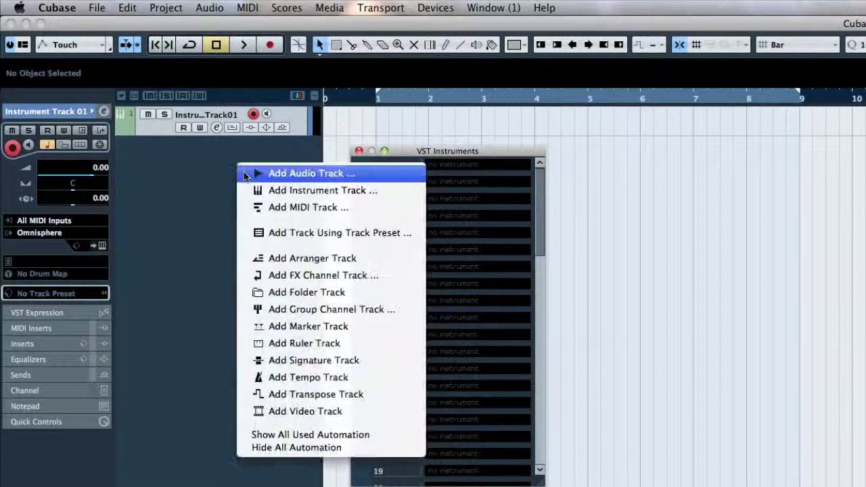
click(303, 209)
click(446, 384)
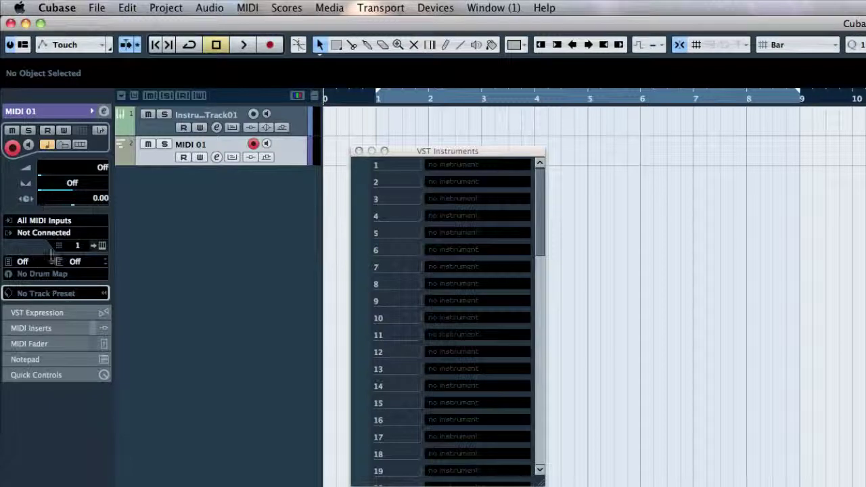
Step: Compare the VST instrument choices of the instrument track with the output choices of the MIDI 01 track
click(146, 123)
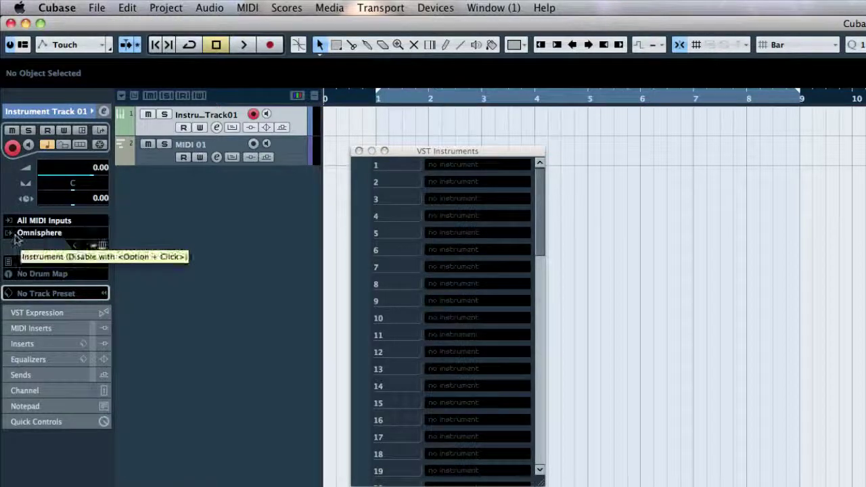
click(52, 237)
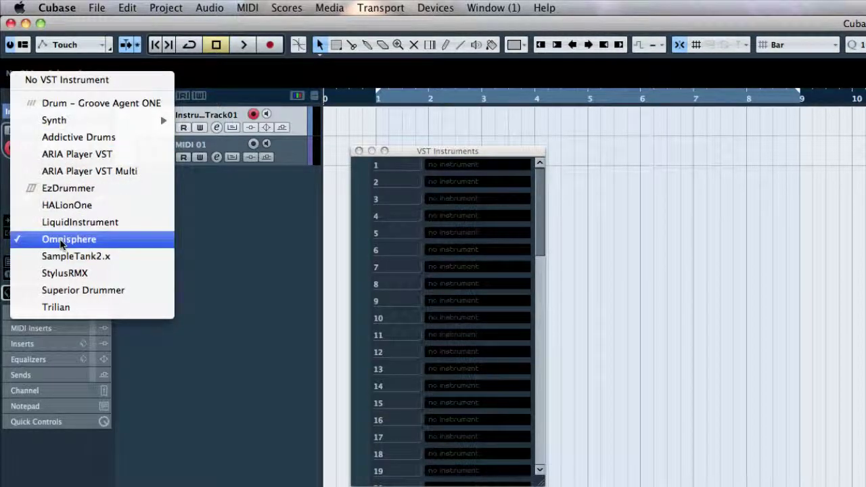
click(210, 244)
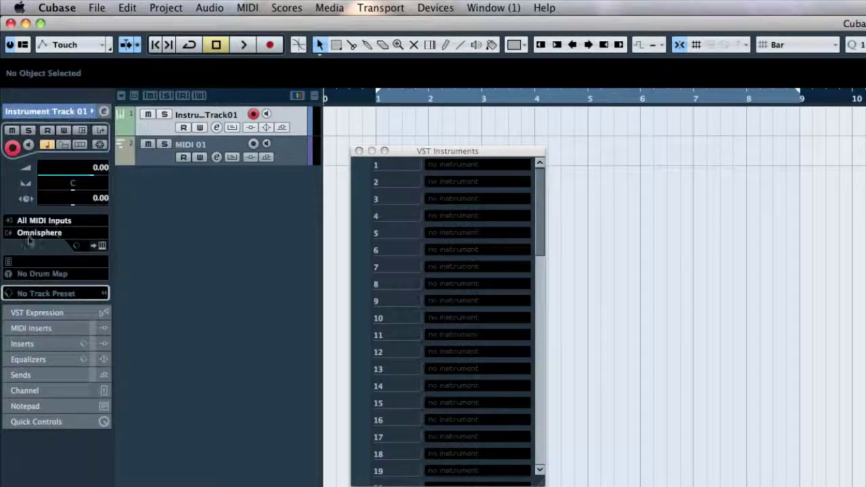
click(151, 160)
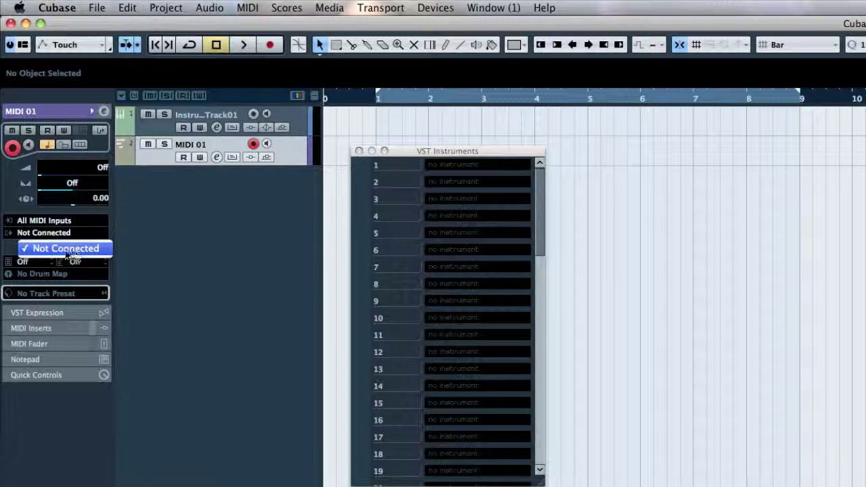
Step: Load Omnisphere into slot 1 of the VST Instruments rack without creating an assigned MIDI track
drag(427, 154, 196, 197)
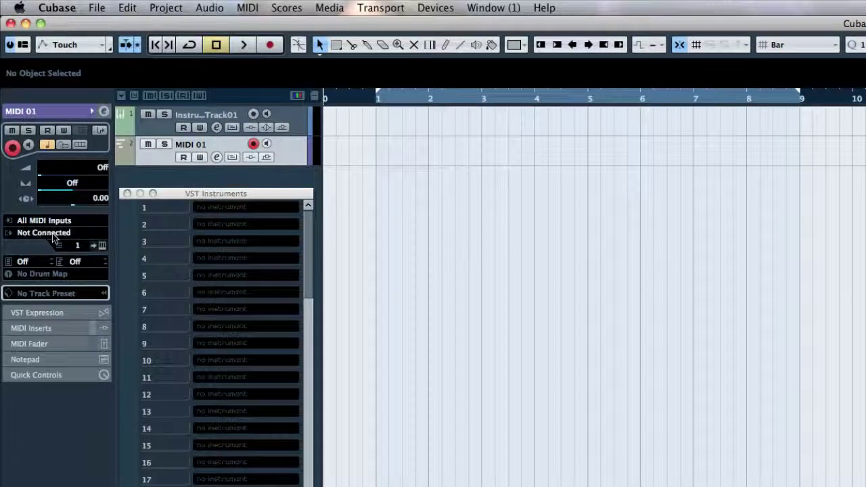
click(210, 208)
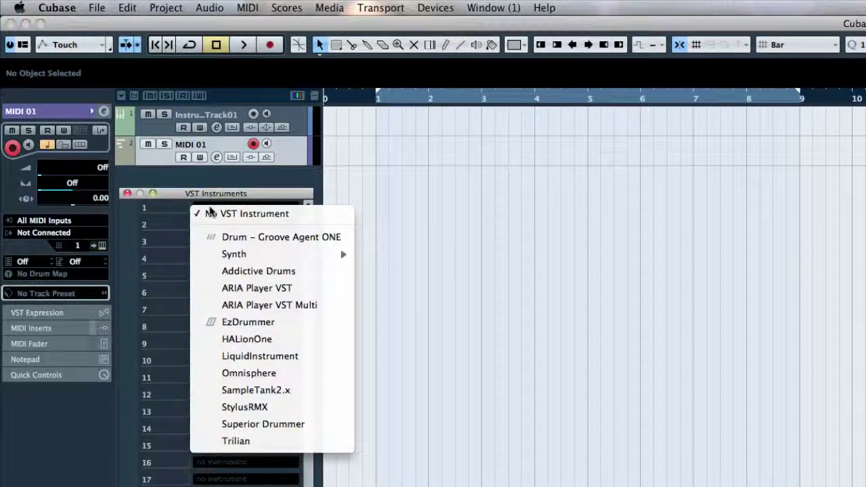
click(247, 375)
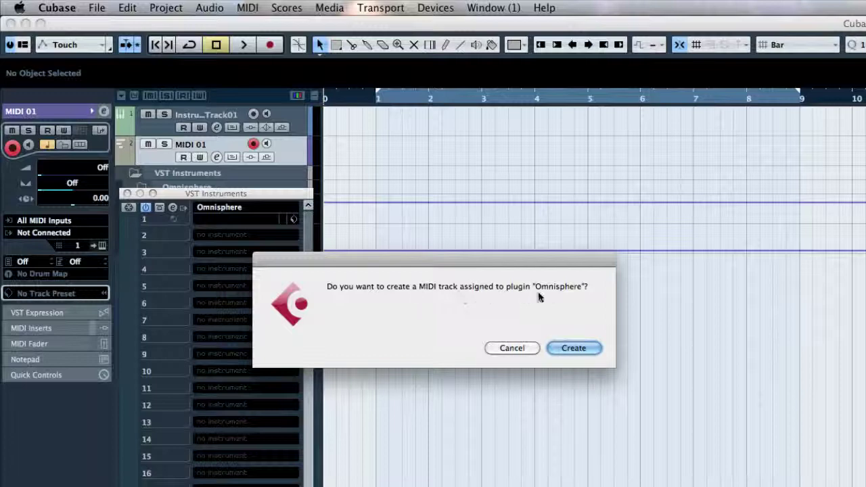
click(508, 353)
Step: Arrange the VST Instruments rack and Omnisphere windows side by side and open the patch browser for part 1
drag(209, 194, 442, 264)
drag(653, 286, 609, 262)
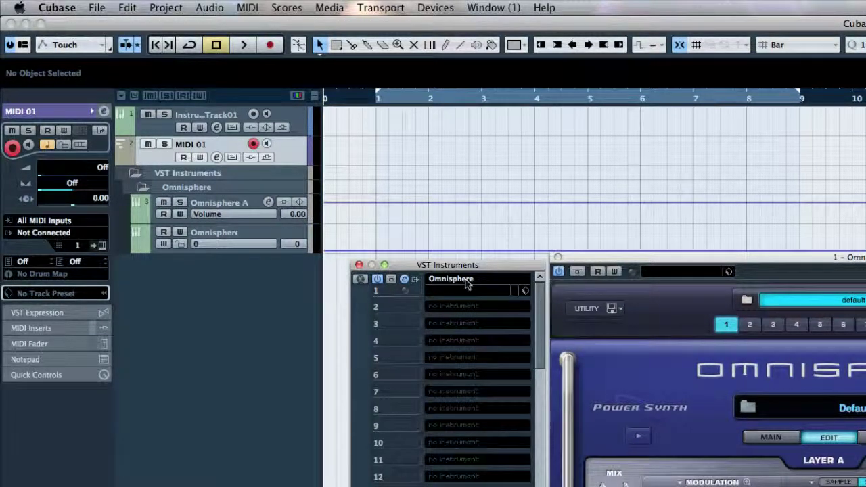
click(858, 406)
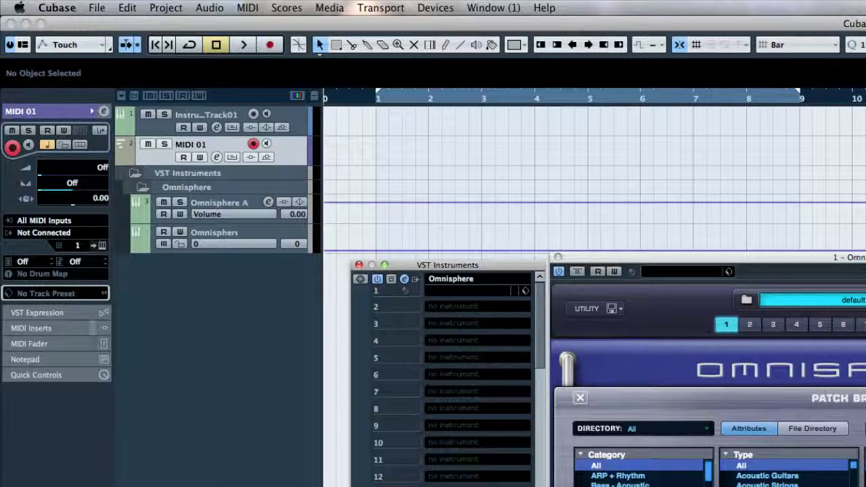
Step: Route the MIDI 01 track's output to "1 - Omnisphere - Midi In" and keep it on MIDI channel 1
click(41, 232)
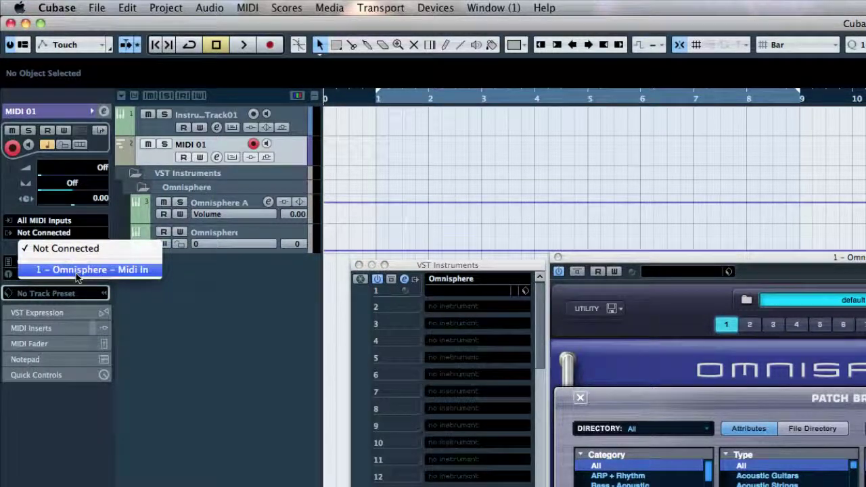
click(113, 271)
drag(446, 265, 275, 263)
click(70, 238)
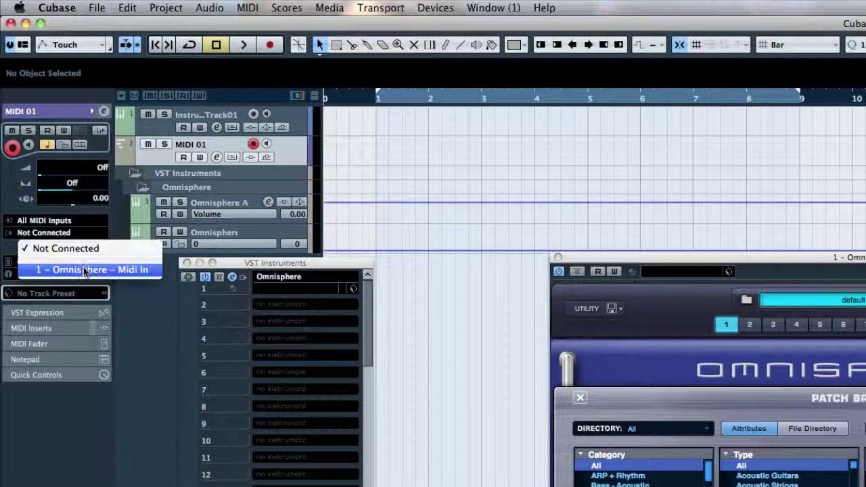
click(128, 271)
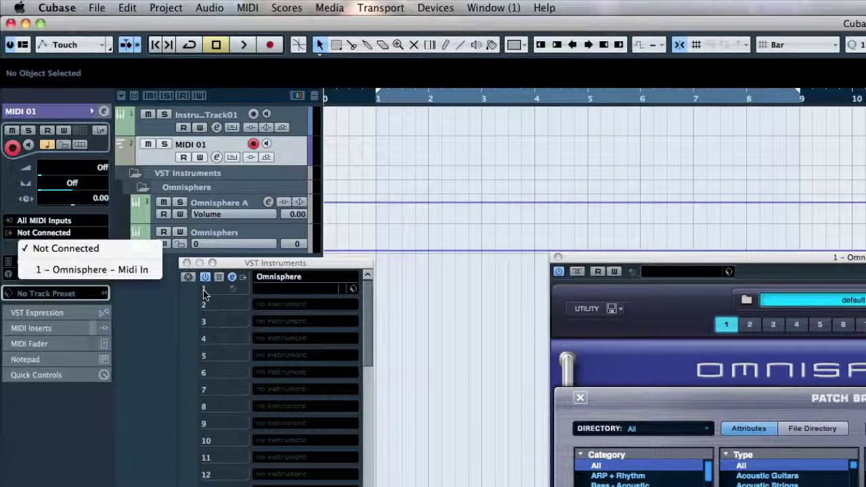
click(91, 271)
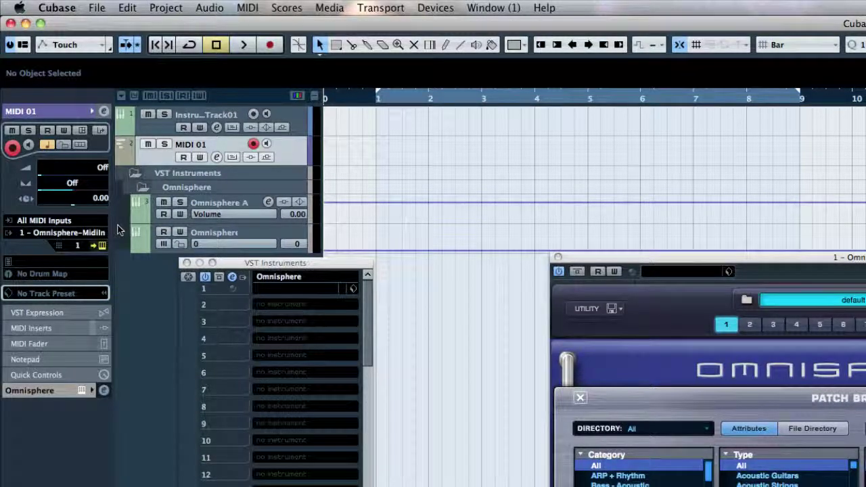
click(77, 248)
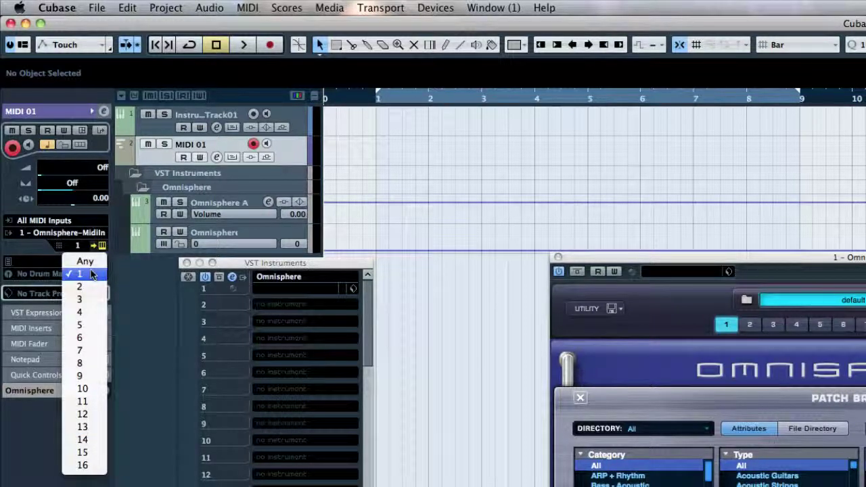
click(257, 274)
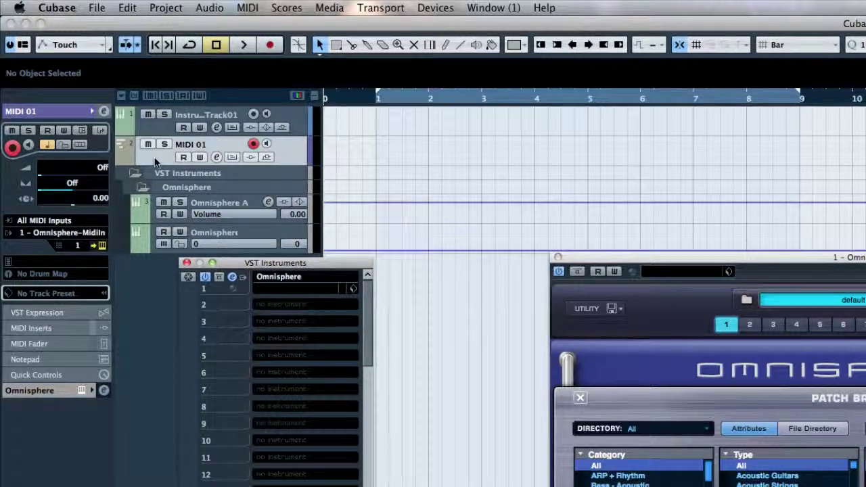
click(211, 179)
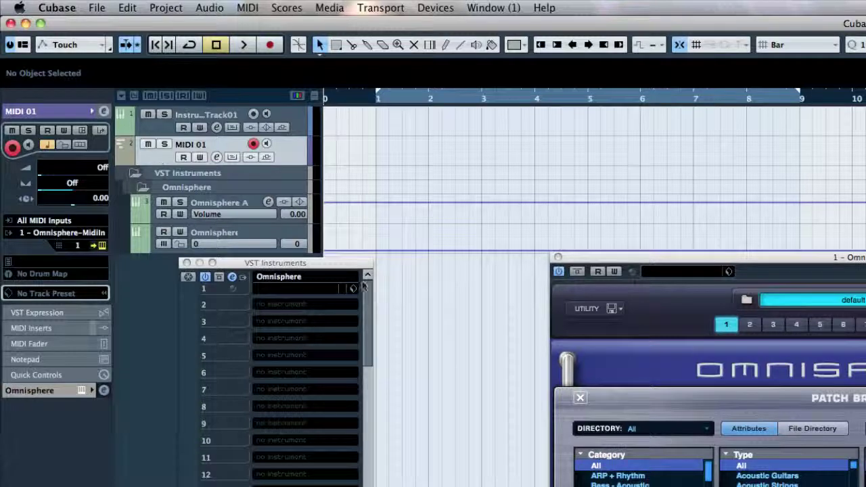
Step: Load "03. Glorious Guitars" into part 1 of the rack Omnisphere and rearrange the plug-in and rack windows
click(579, 398)
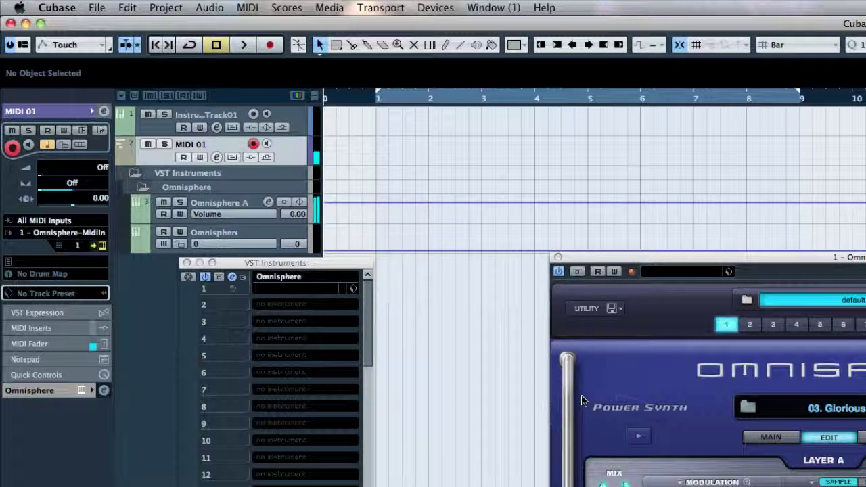
drag(779, 255, 678, 178)
drag(287, 263, 335, 314)
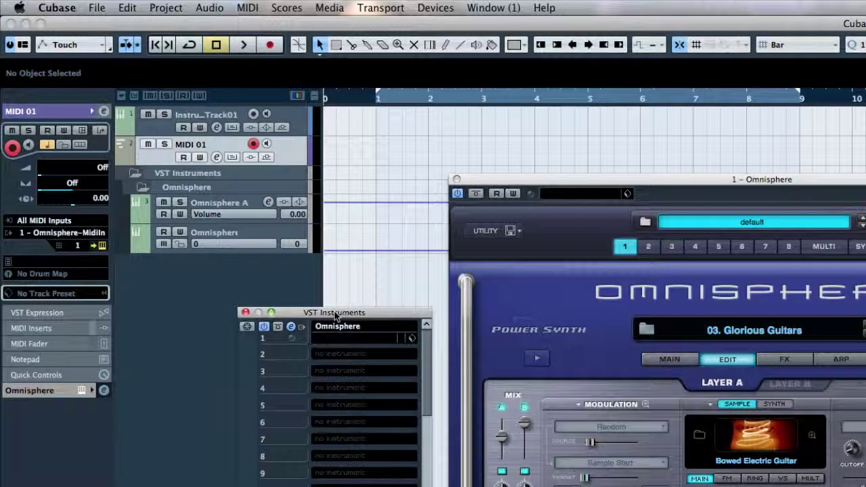
Step: Set part 1 in Omnisphere's Multi mixer and the MIDI 01 track both to MIDI channel 2
click(821, 248)
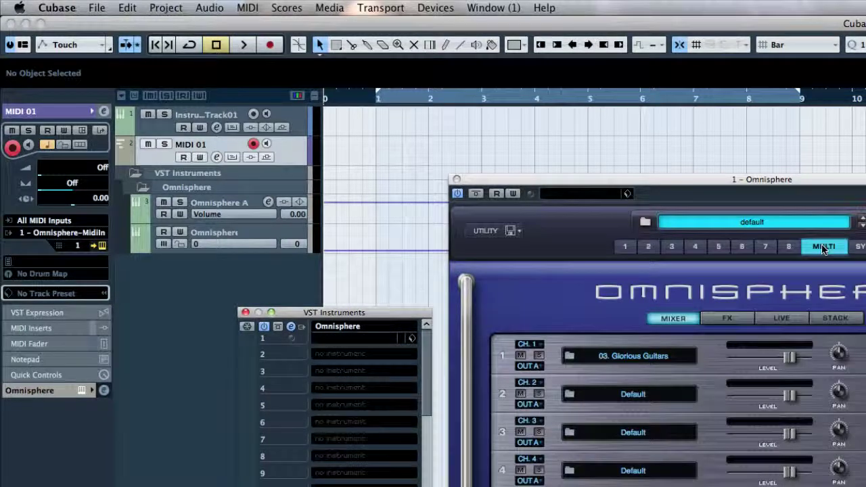
click(531, 345)
click(538, 357)
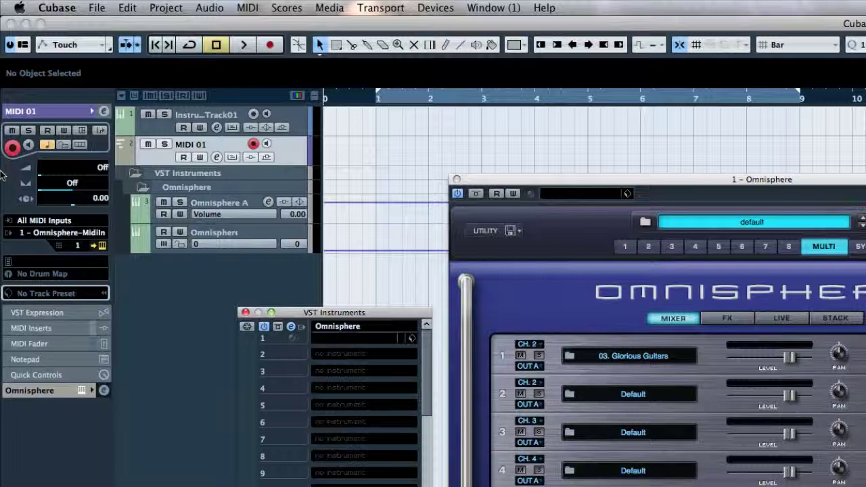
click(79, 248)
click(80, 247)
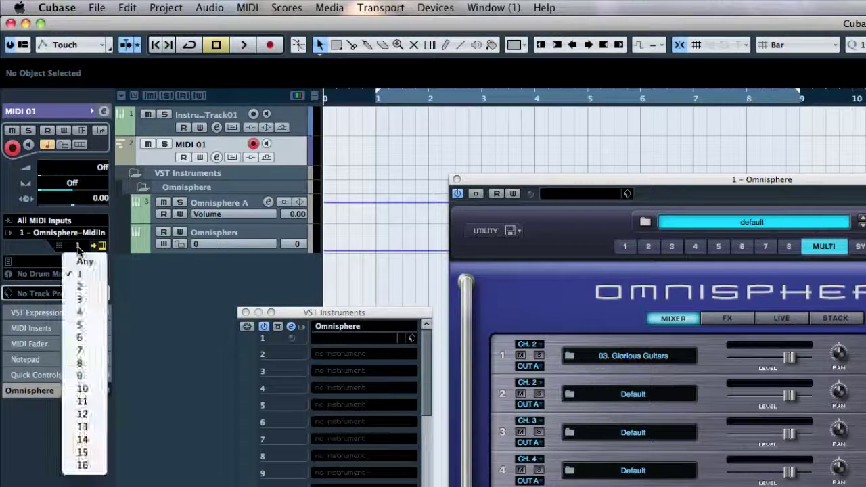
click(82, 288)
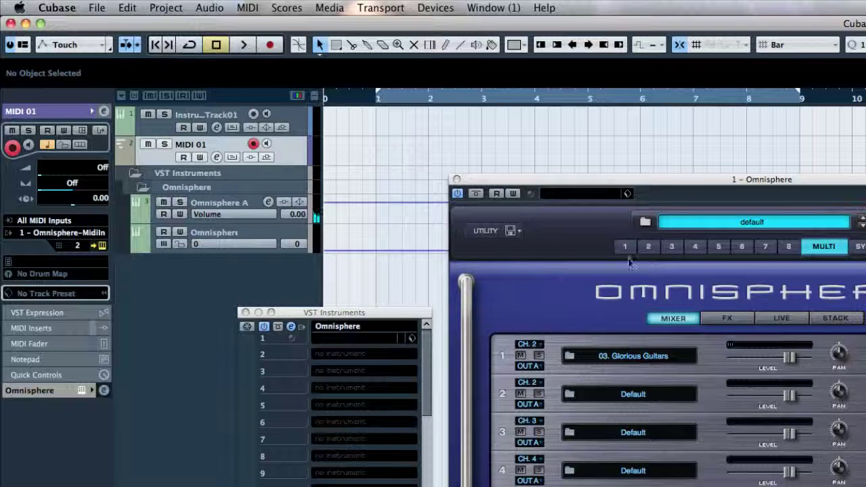
Step: Set the MIDI 01 track and part 1 in Omnisphere's Multi mixer back to MIDI channel 1
click(81, 251)
click(79, 261)
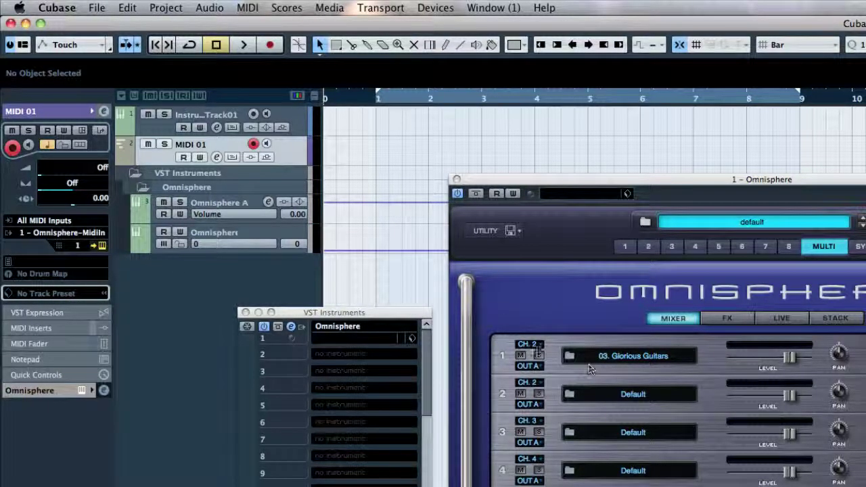
click(529, 344)
click(539, 345)
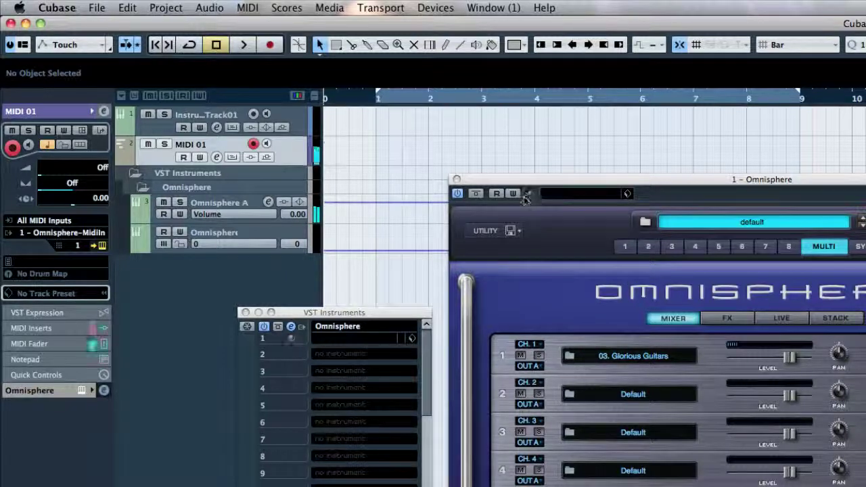
Step: View Omnisphere's part 1, part 2 and Multi mixer, and return to the page for part 2
click(624, 247)
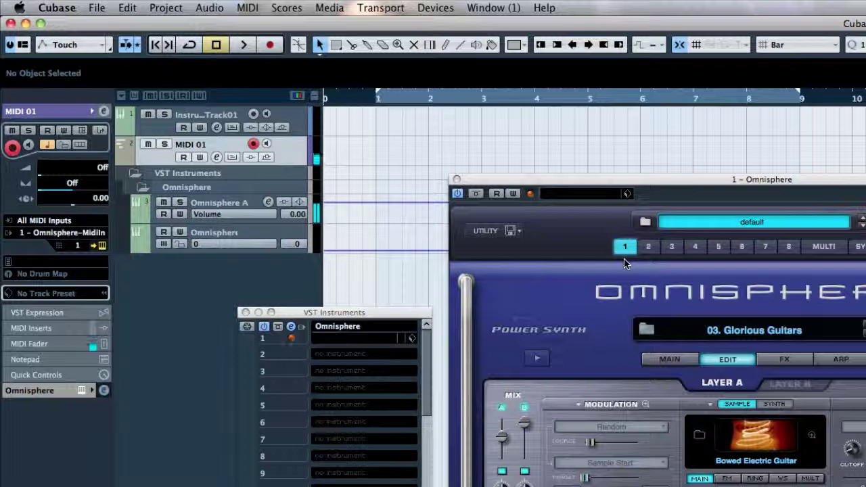
click(648, 247)
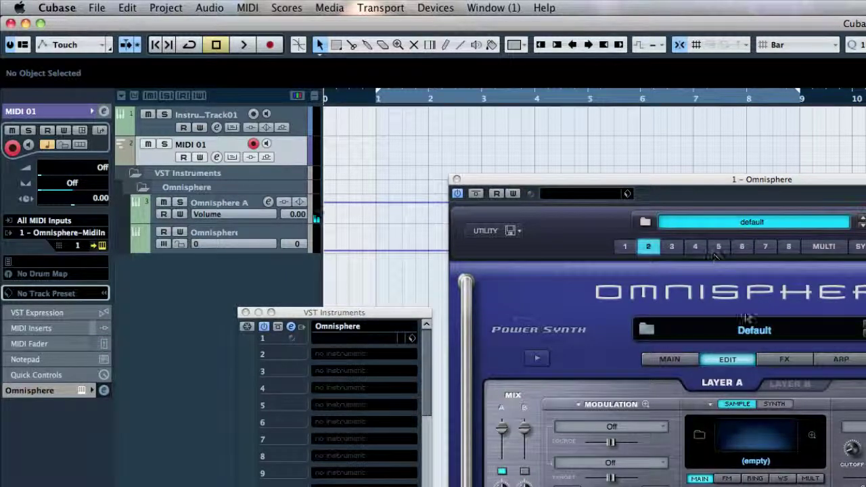
click(823, 246)
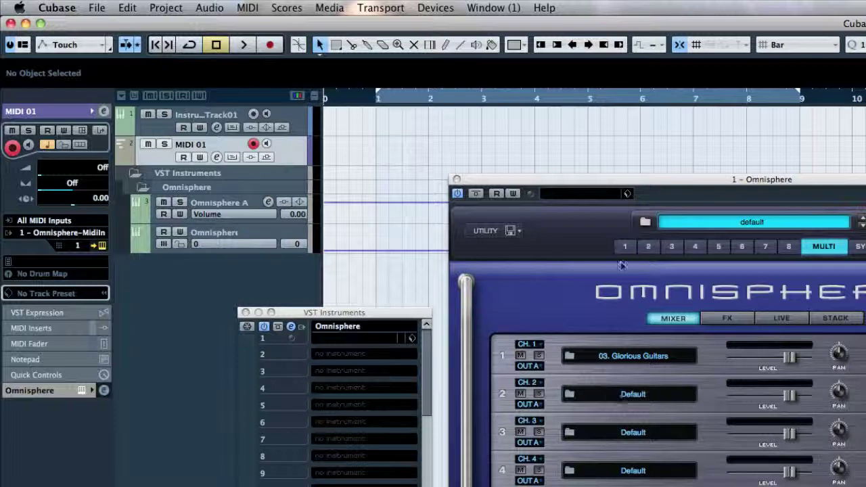
click(647, 246)
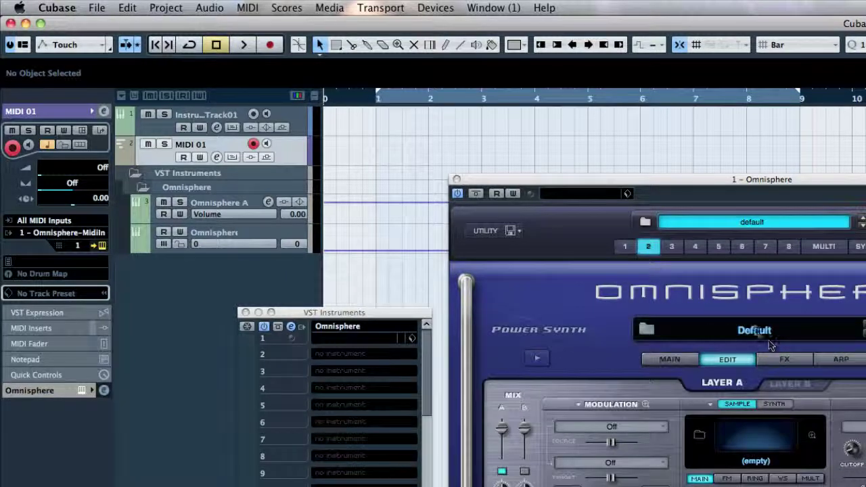
Step: Load "14. Boys X-Fade Agnus D..>Oos" into part 2, show the Multi mixer, and set the MIDI 01 track to MIDI channel 2
click(749, 332)
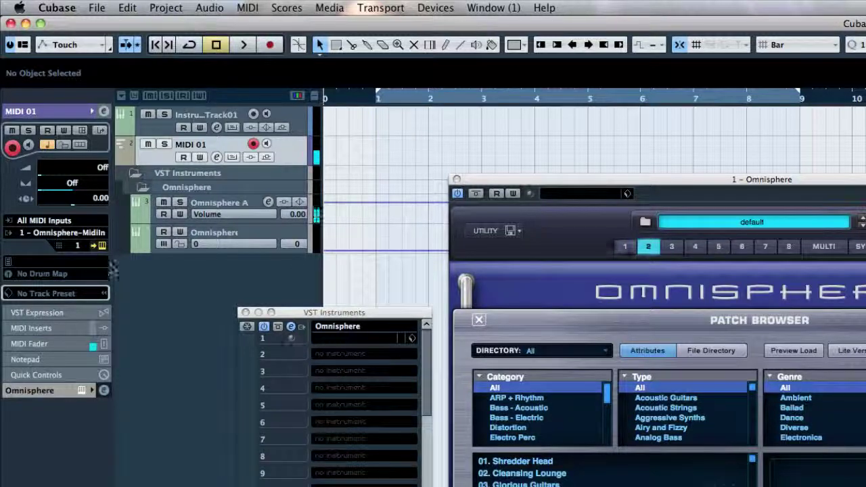
click(827, 246)
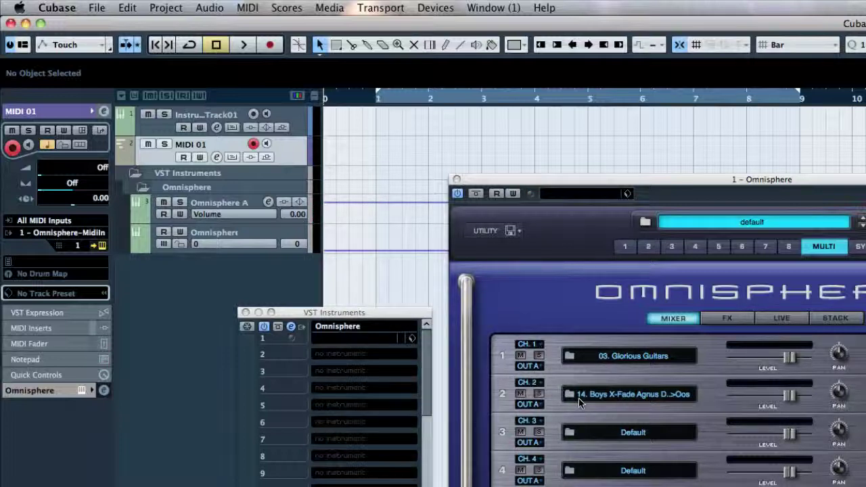
click(77, 245)
click(81, 288)
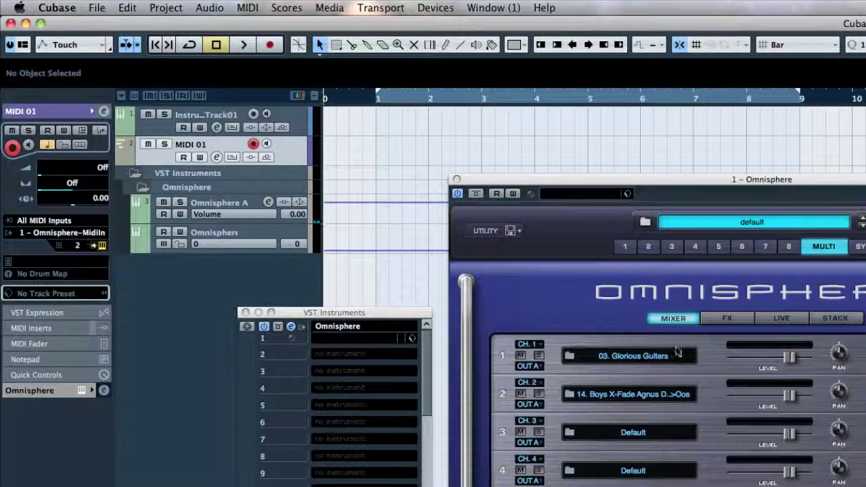
Step: Set part 2 in Omnisphere's Multi mixer and the MIDI 01 track both to MIDI channel 1
click(534, 384)
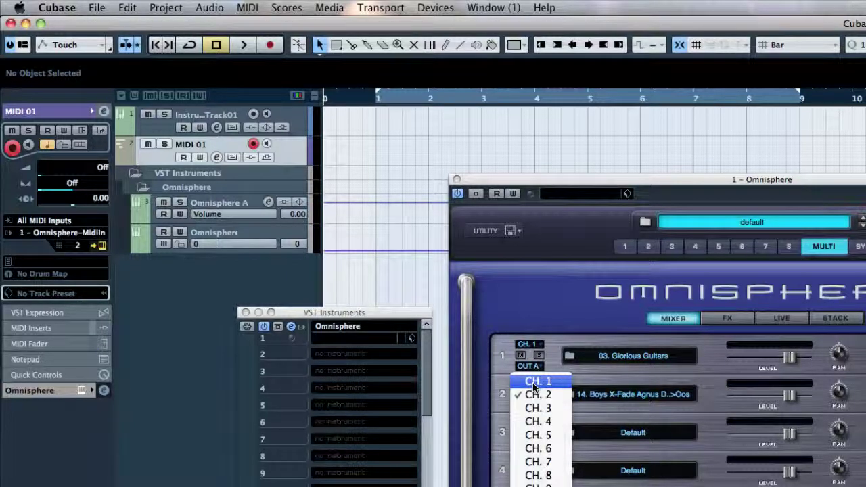
click(531, 380)
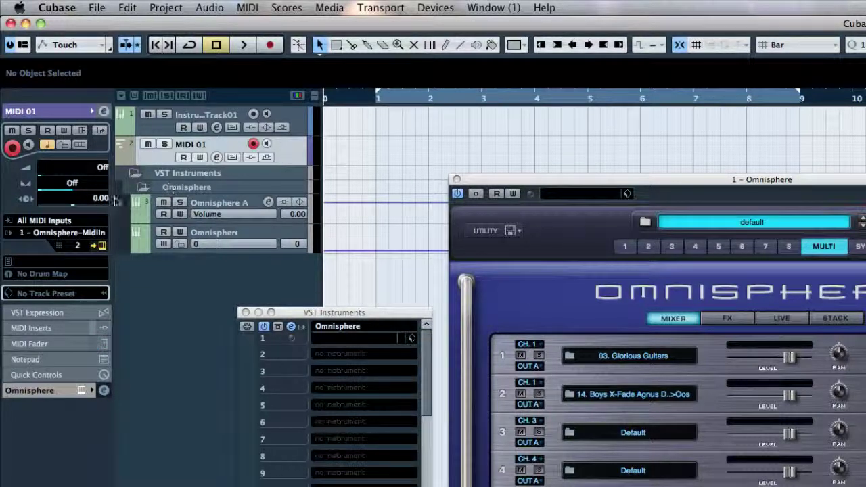
click(77, 245)
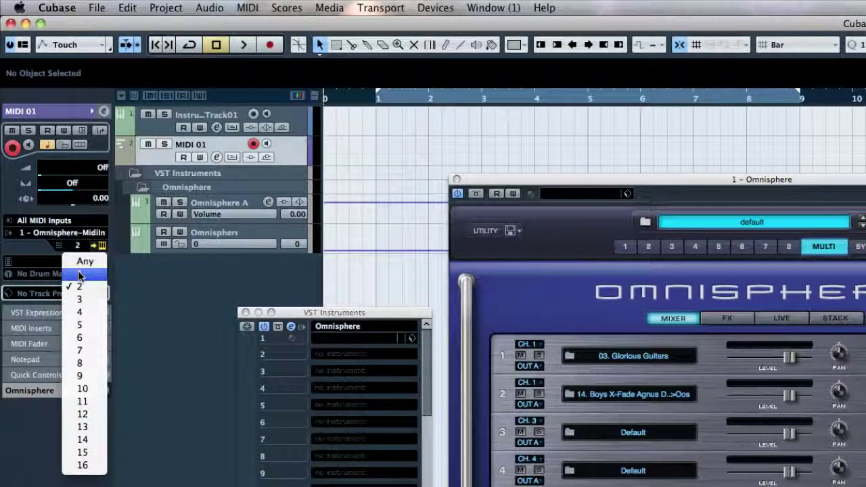
click(80, 274)
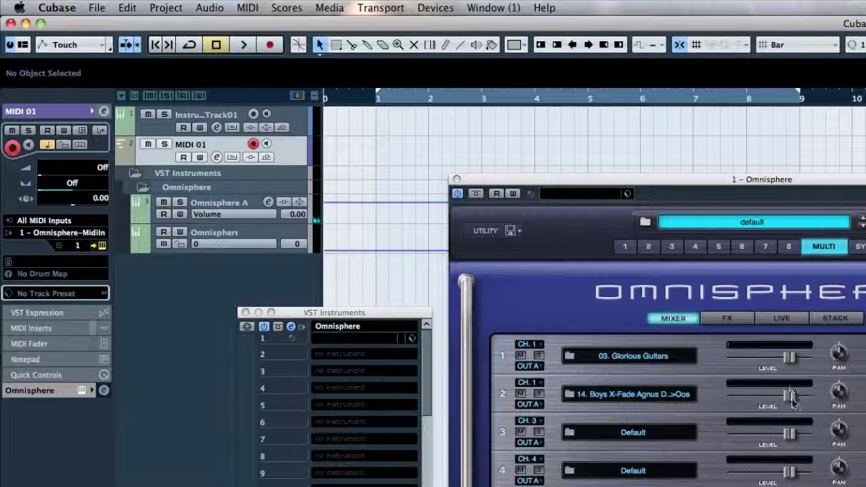
Step: Lower part 1's level and adjust its pan in the Multi mixer, and set part 2 back to MIDI channel 2
drag(789, 358, 767, 359)
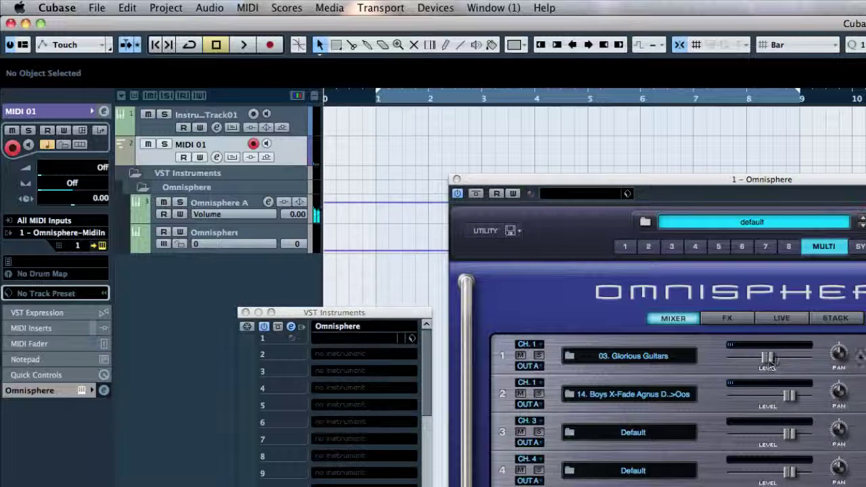
click(838, 351)
mouse_move(838, 351)
mouse_down()
mouse_move(839, 289)
mouse_move(838, 344)
mouse_up()
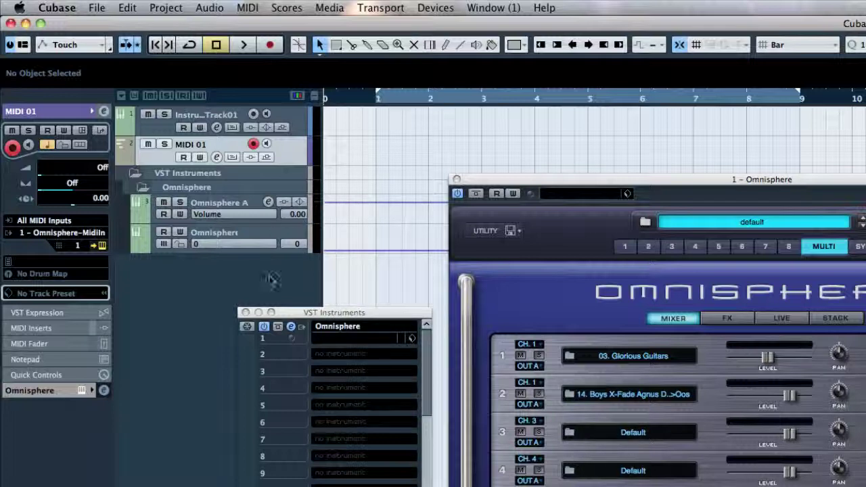
click(528, 384)
click(529, 394)
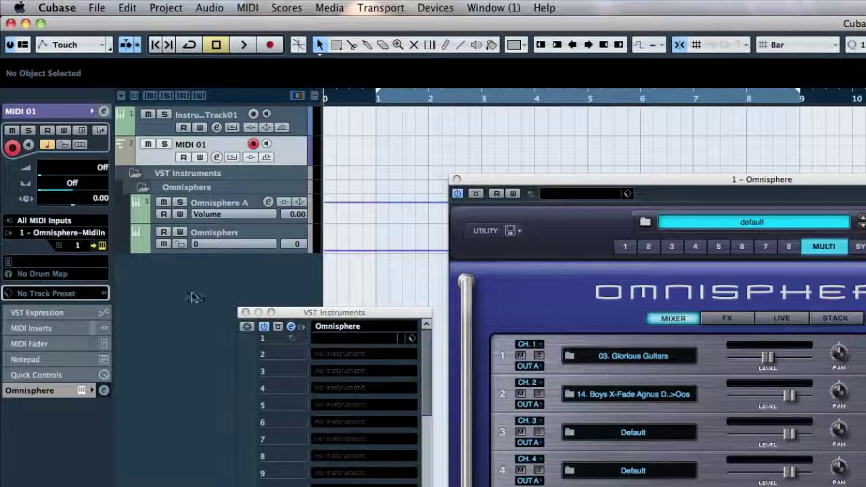
Step: Add one MIDI track to the project, and select the MIDI 01 track and the new MIDI 02 track in turn
right_click(166, 277)
click(219, 321)
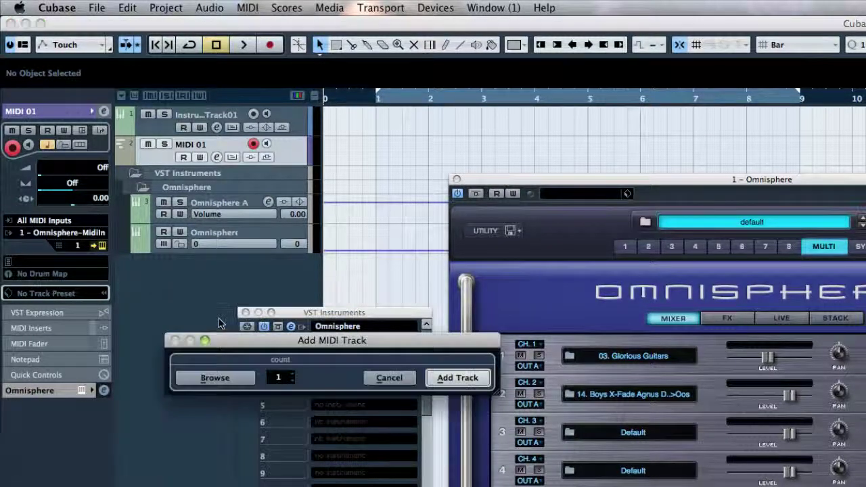
click(453, 377)
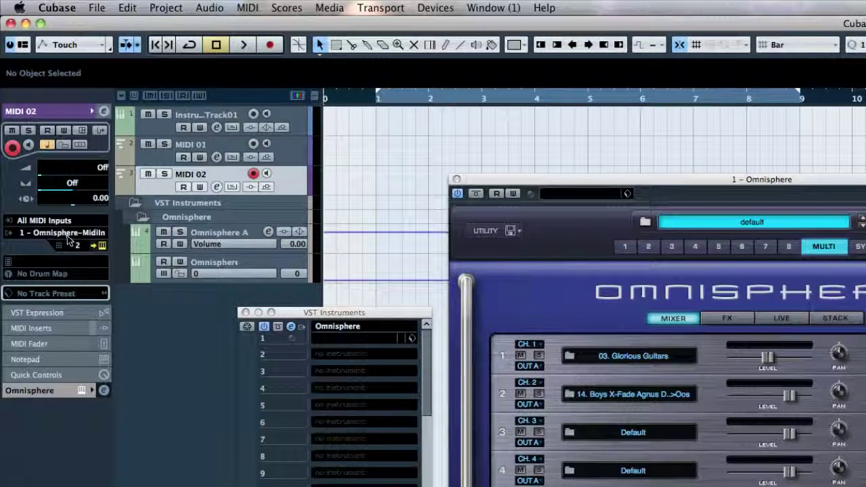
click(152, 160)
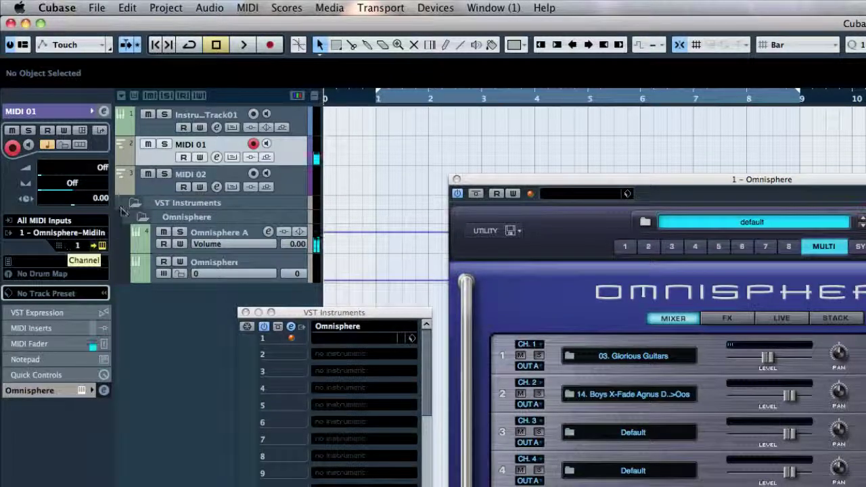
click(153, 191)
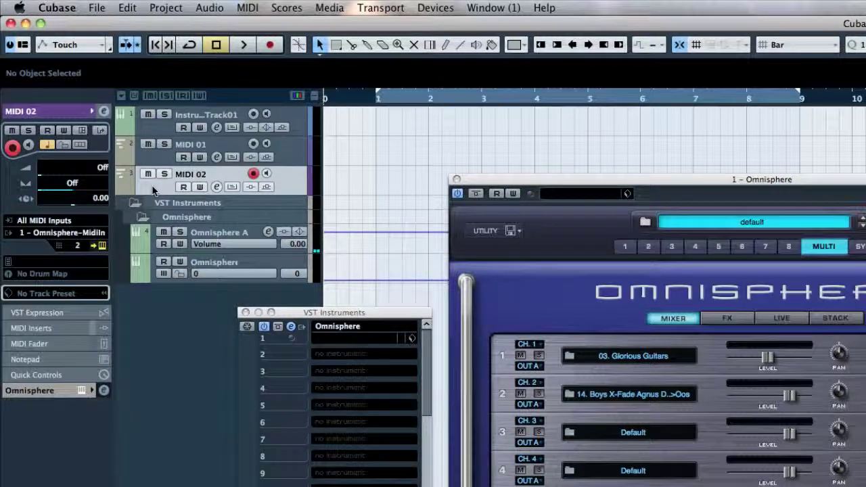
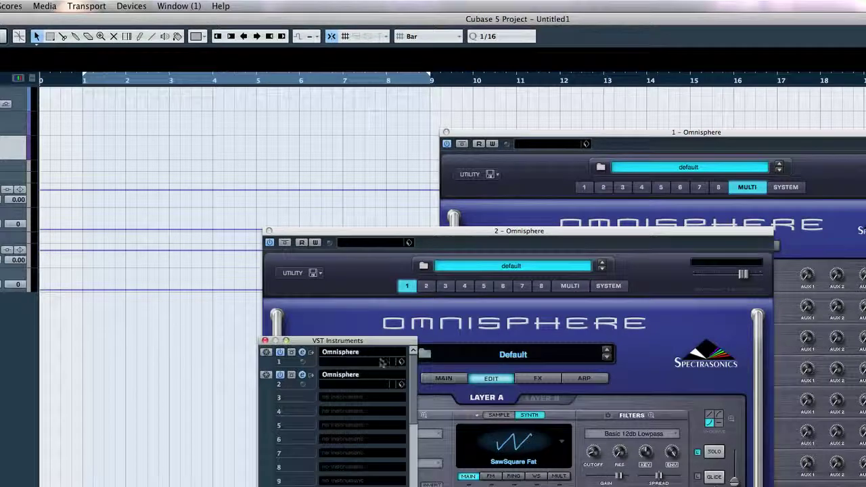
Step: Arrange the second Omnisphere window and the VST Instruments rack side by side
drag(362, 340, 184, 449)
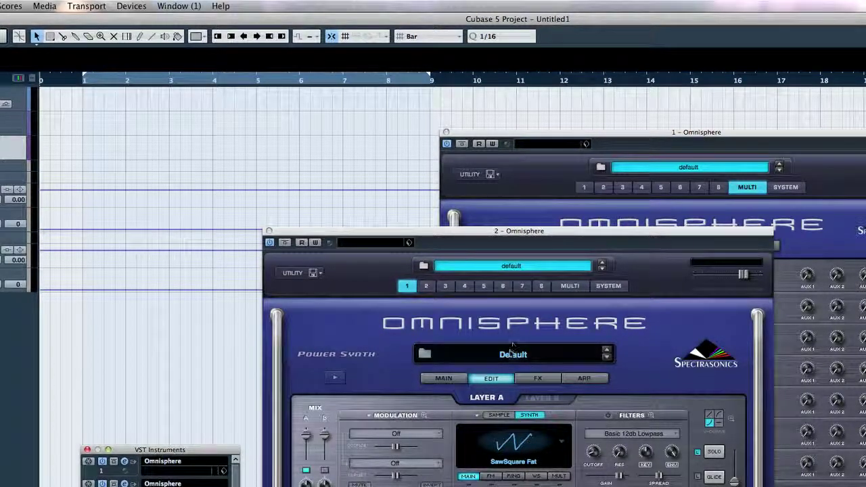
drag(517, 230, 745, 180)
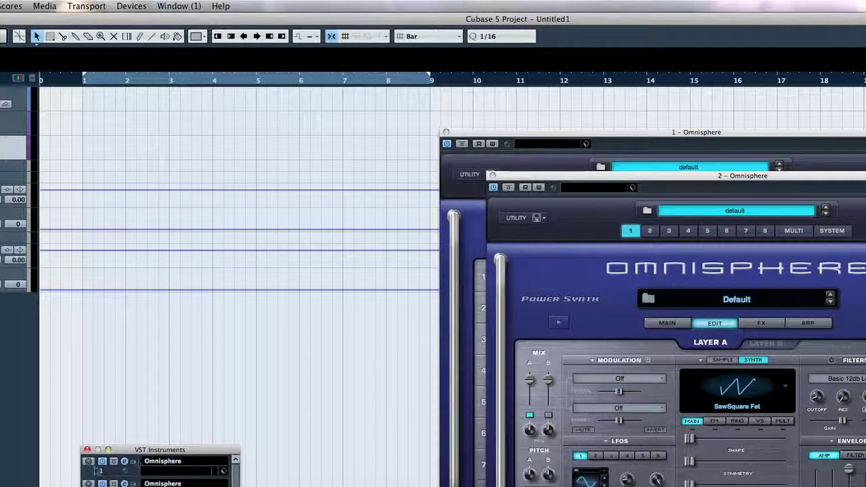
drag(138, 451, 362, 172)
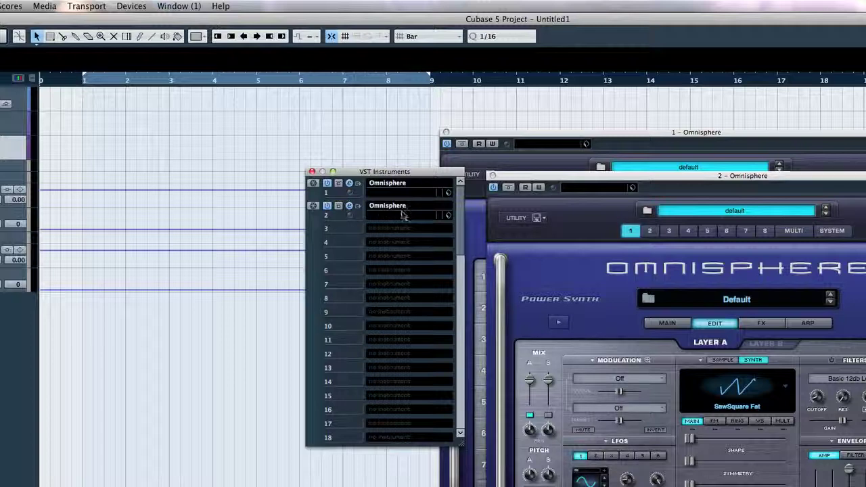
Step: Load "06. Turkish Dulcimers" into part 1 and "05. Suspense is Killing Me" into part 2 of the second Omnisphere, and show its Multi mixer
click(738, 299)
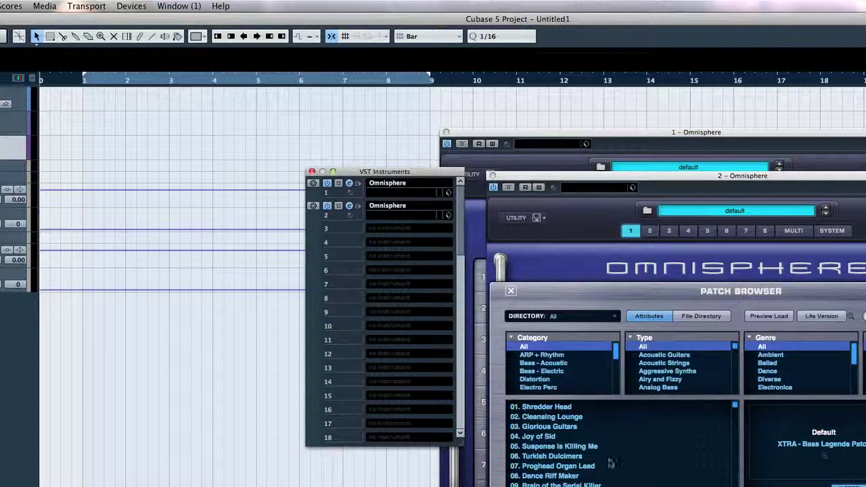
scroll(609, 460, down, 1)
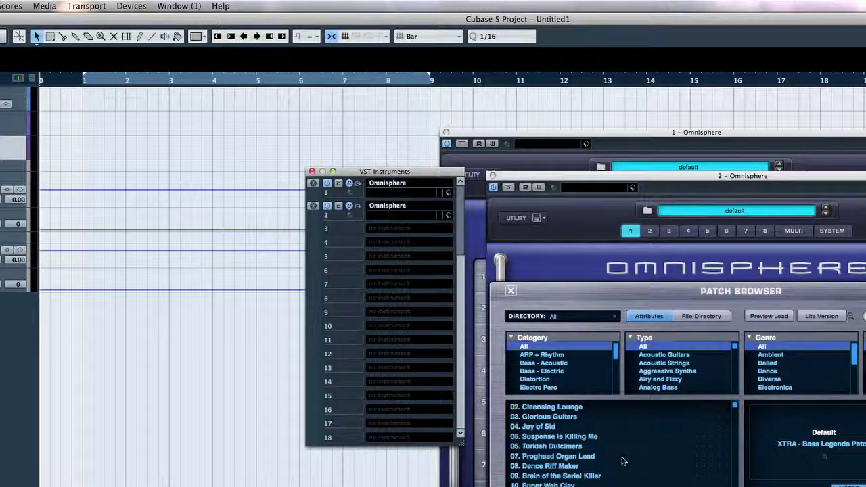
click(573, 448)
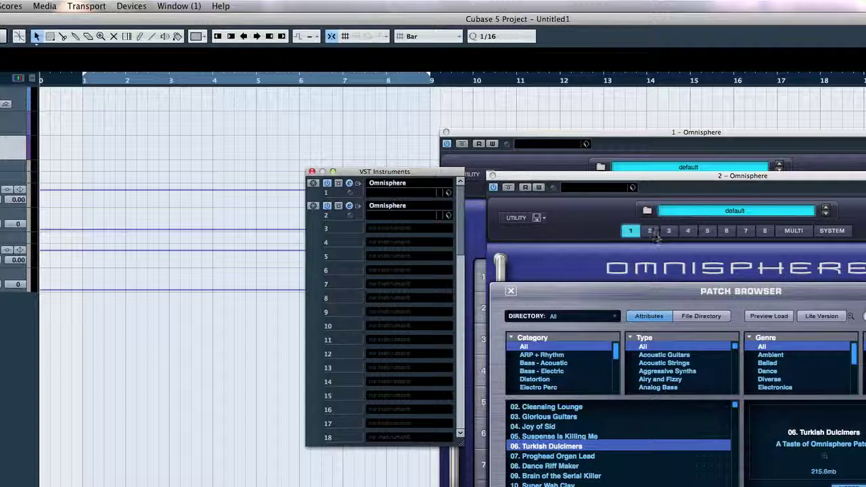
click(651, 231)
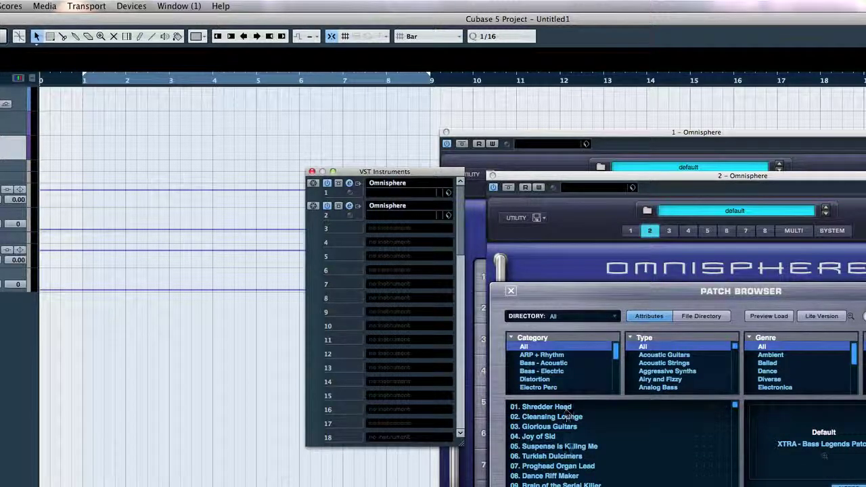
click(572, 447)
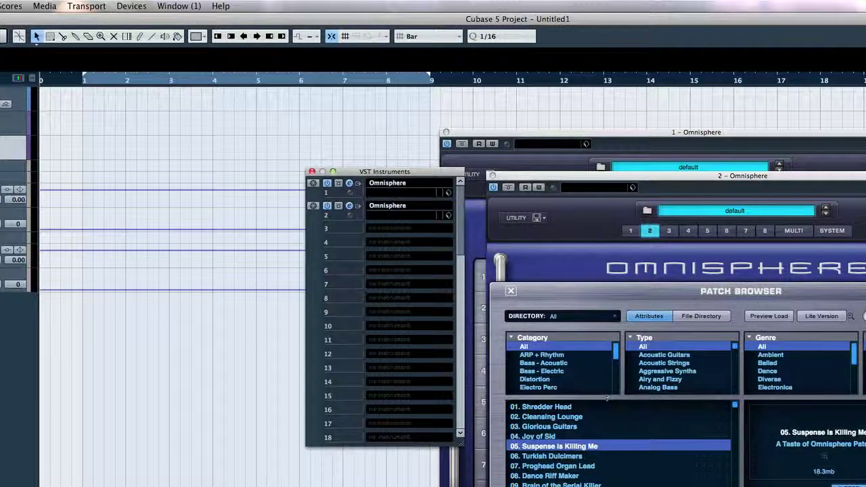
click(793, 230)
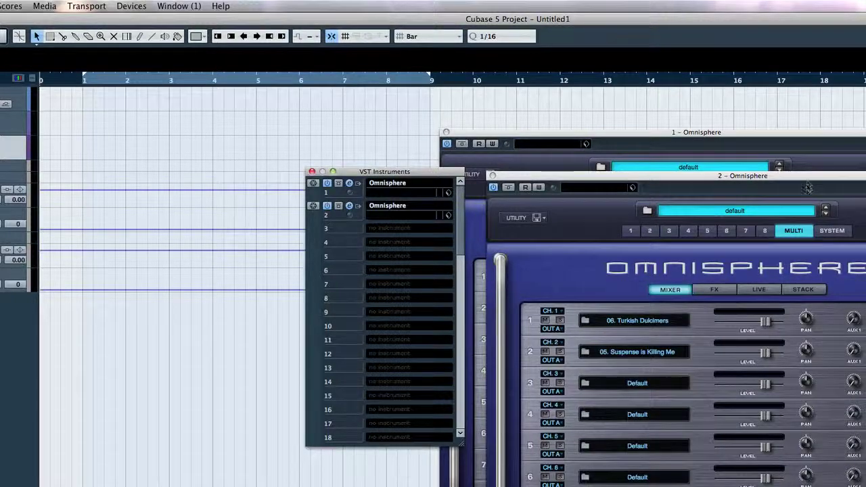
Step: Bring the first Omnisphere window forward and move it lower, clear of the track list
click(804, 159)
drag(778, 298, 837, 317)
drag(666, 144, 379, 319)
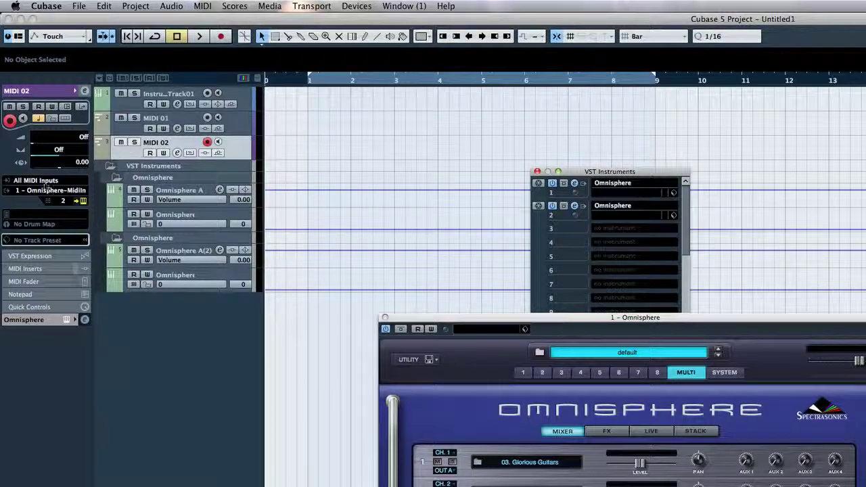
Step: Rename the MIDI 01 track as OMNI 1
click(118, 130)
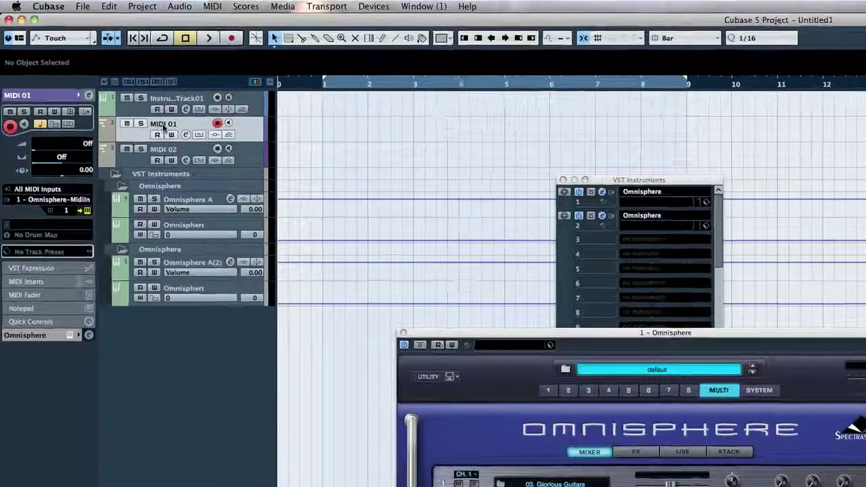
double_click(155, 120)
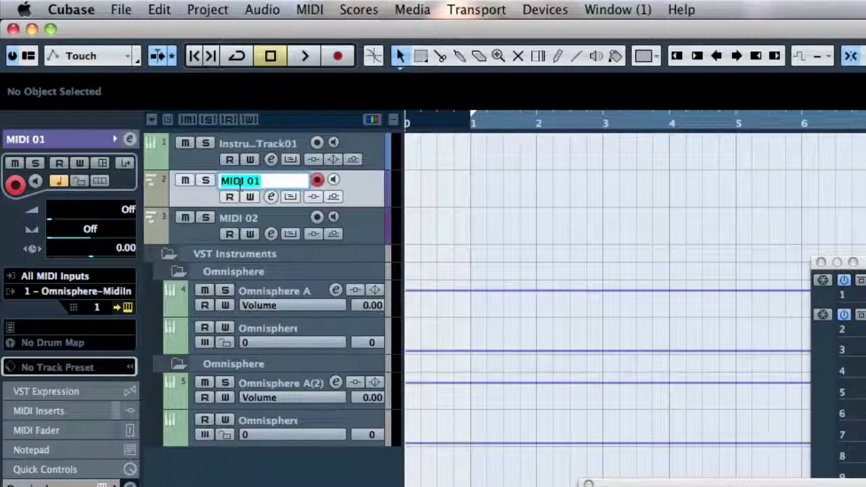
text(OMNI 1)
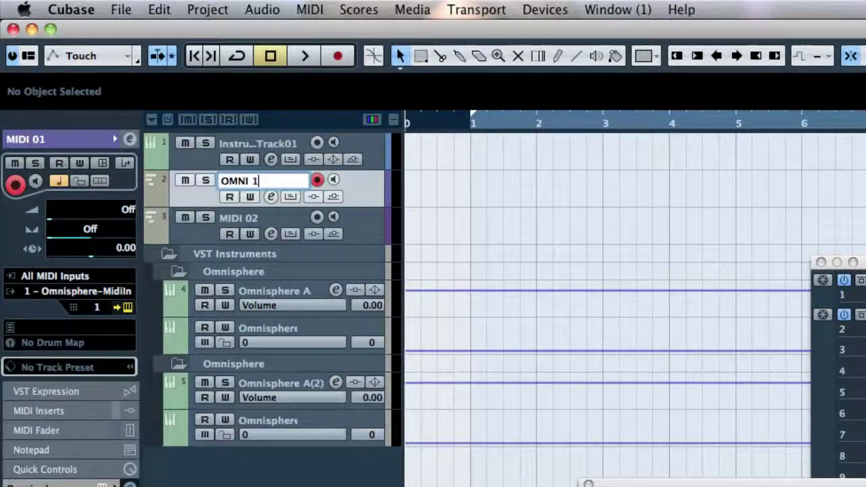
key(Return)
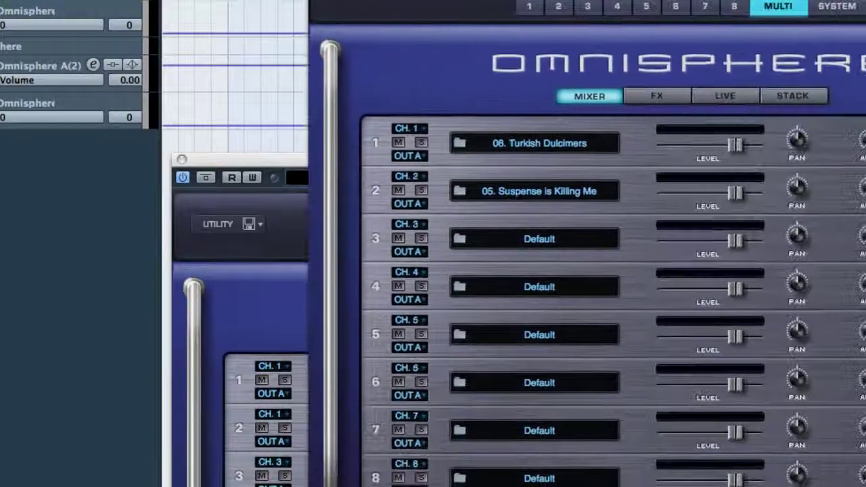
Step: Set part 2 in the second Omnisphere's Multi mixer to MIDI channel 1
click(418, 177)
click(417, 172)
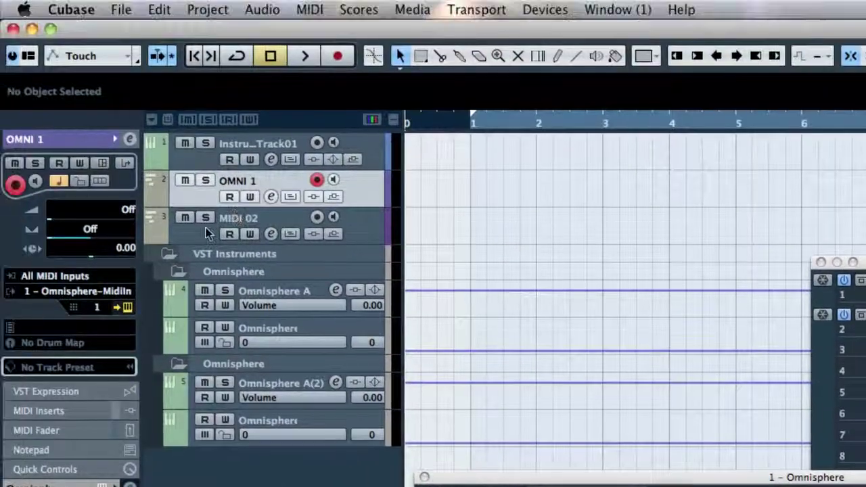
Step: Rename the MIDI 02 track as OMNI 2
click(208, 233)
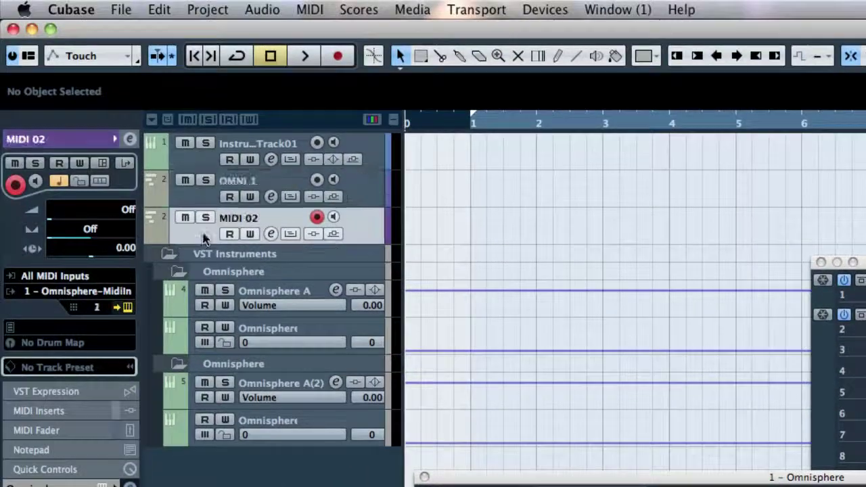
double_click(241, 224)
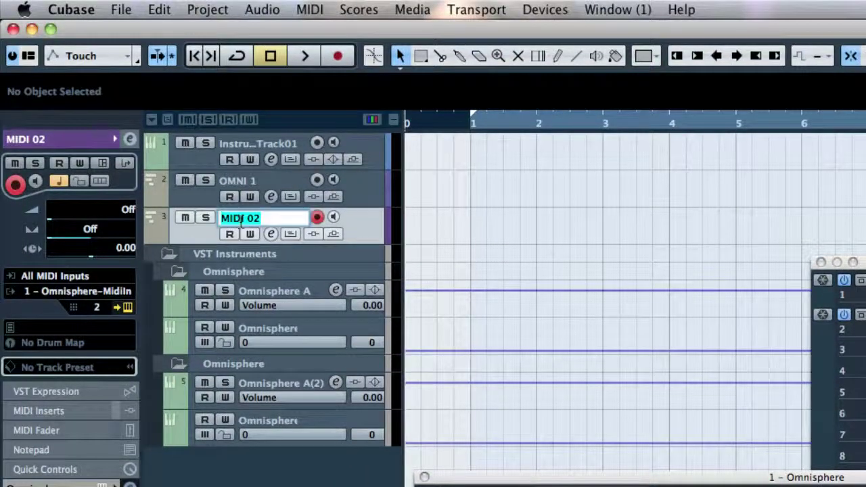
text(O)
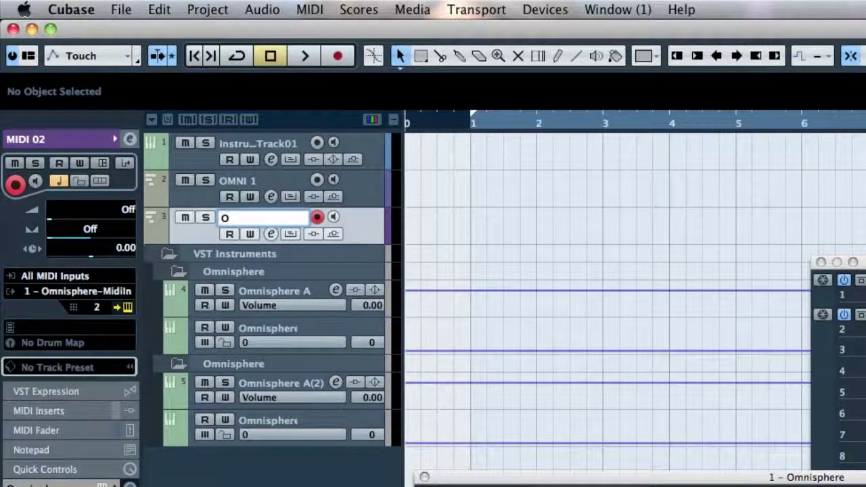
text(MNI 2)
key(Return)
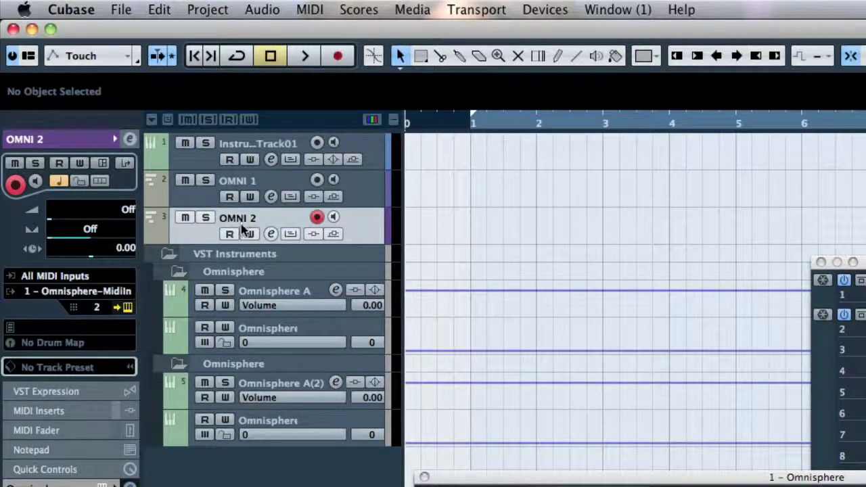
Step: Route the OMNI 2 track's output to 2 - Omnisphere - Midi In on MIDI channel 1
click(68, 297)
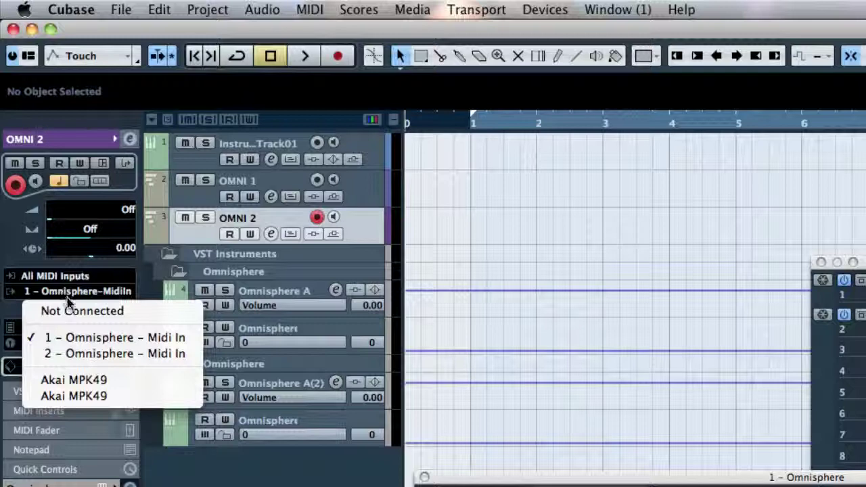
click(95, 358)
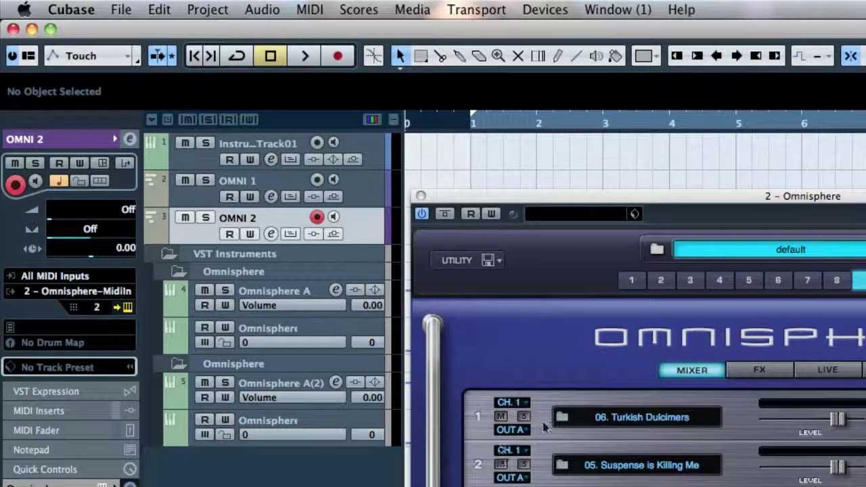
click(100, 308)
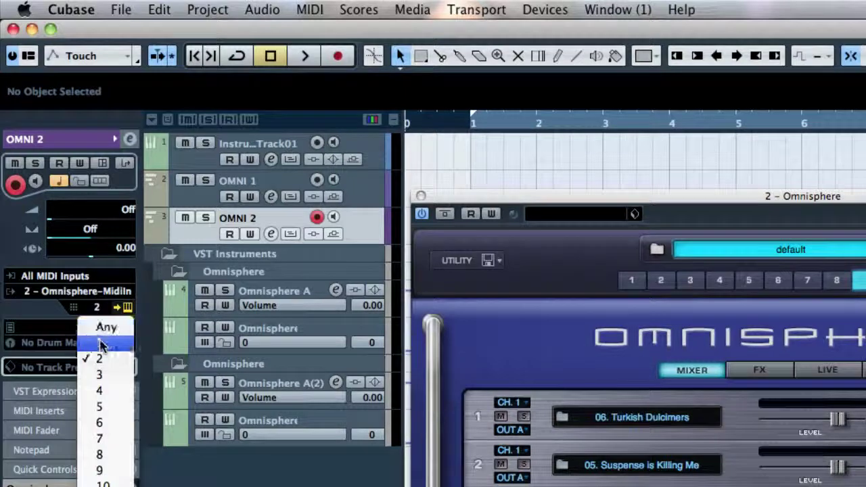
click(103, 343)
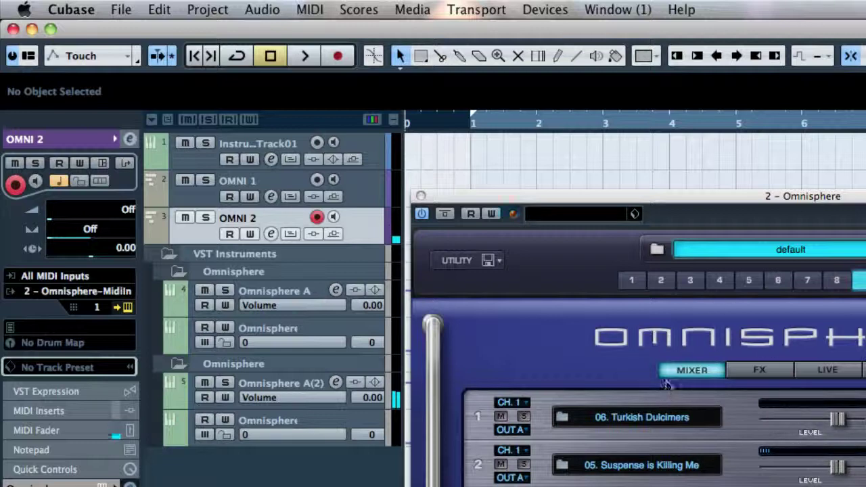
Step: Bring the first Omnisphere window in front of the second and set the OMNI 1 track's output to 1 - Omnisphere - Midi In
drag(566, 195, 753, 338)
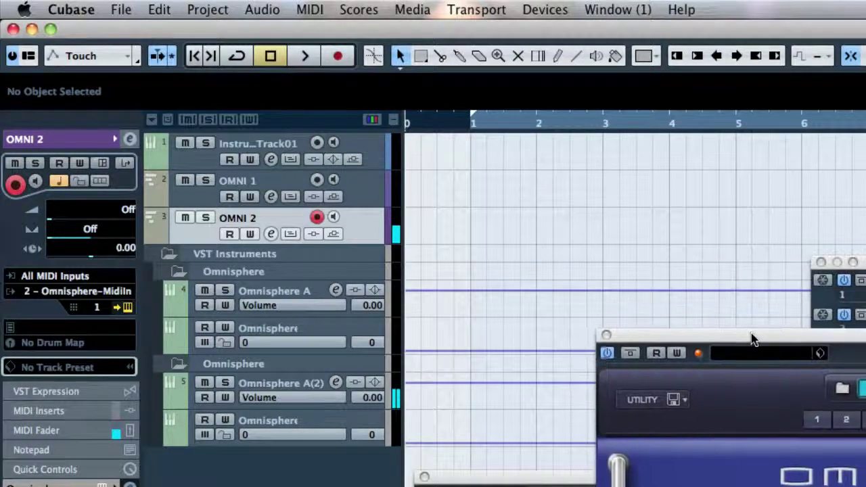
click(525, 474)
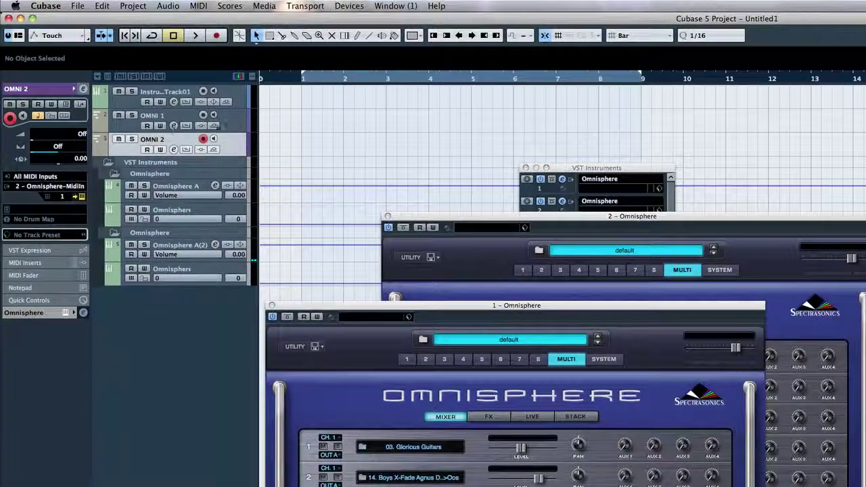
click(233, 173)
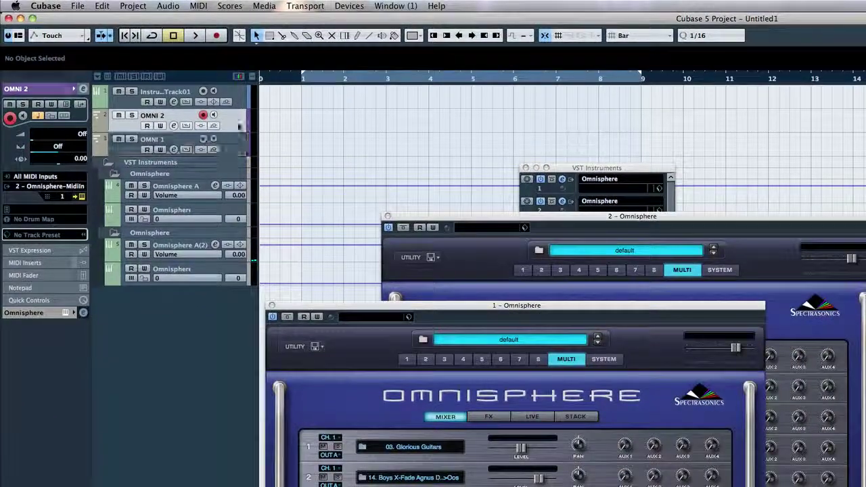
click(77, 188)
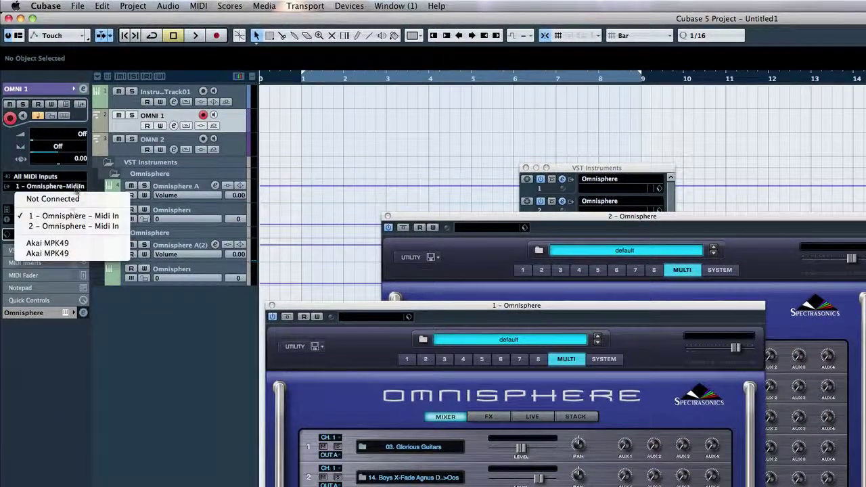
click(74, 215)
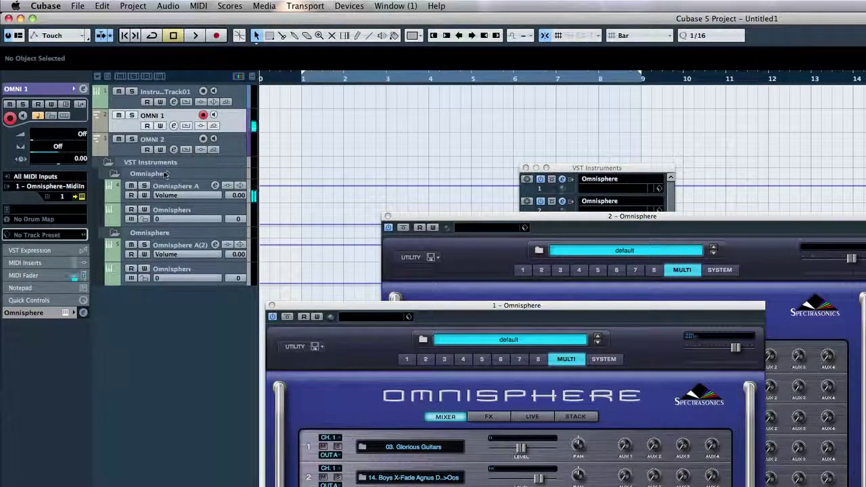
Step: Select the OMNI 2 track and move both Omnisphere windows lower, clear of the top of the VST Instruments rack
click(162, 144)
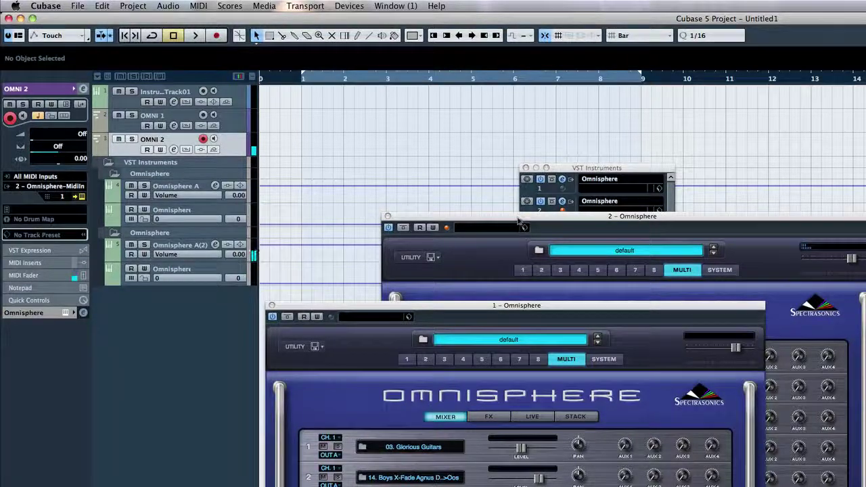
drag(517, 217, 490, 217)
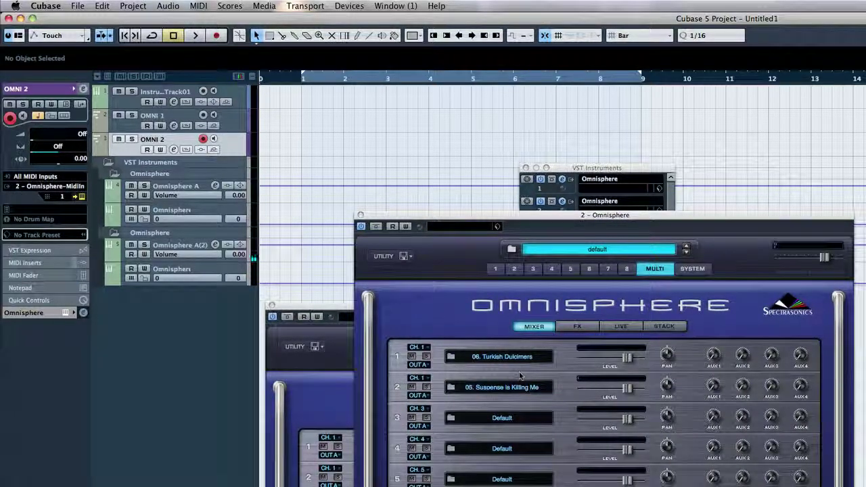
drag(403, 218, 820, 317)
drag(708, 308, 690, 356)
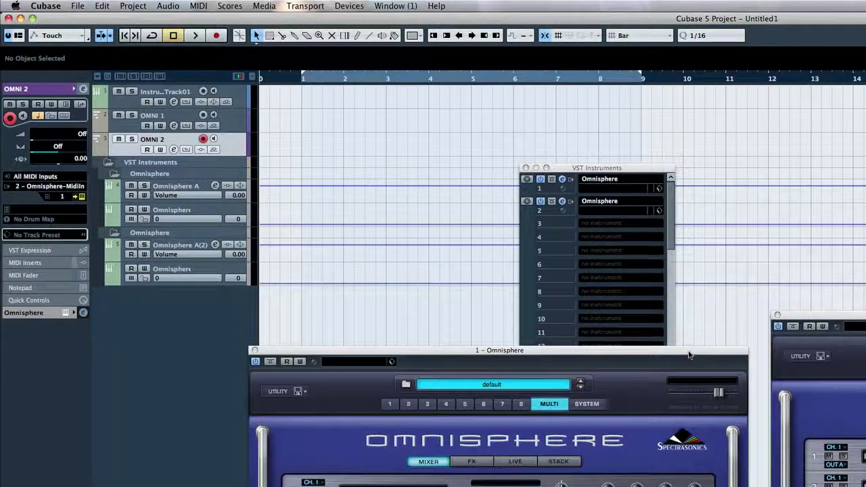
Step: Alternate between the OMNI 1 and OMNI 2 tracks to compare their output routing and MIDI channel
click(126, 126)
click(123, 150)
click(126, 127)
click(122, 150)
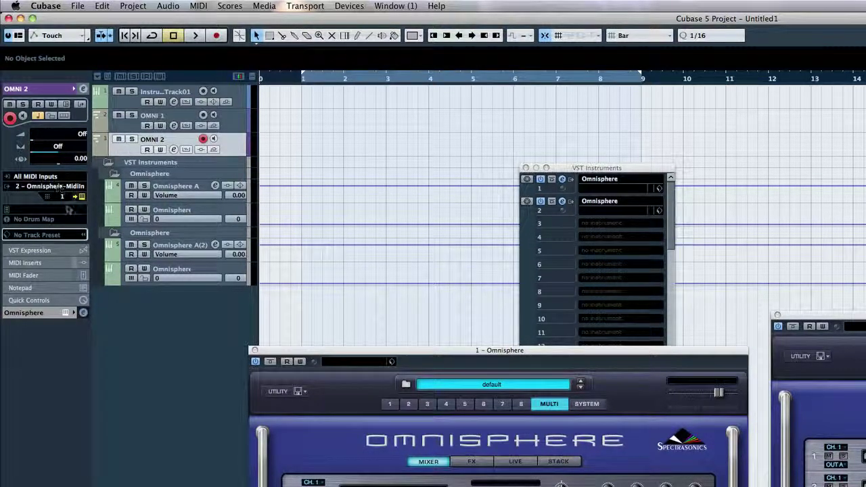
click(120, 126)
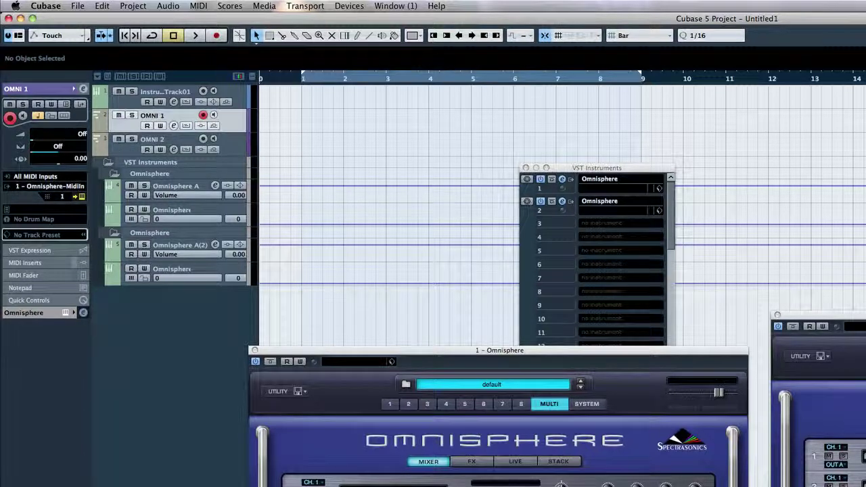
click(114, 149)
click(118, 130)
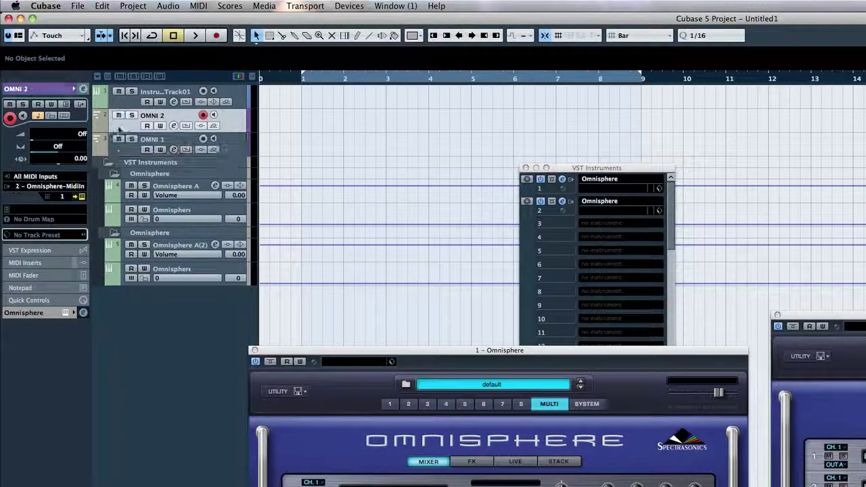
Step: Rearrange the VST Instruments rack and the first Omnisphere window so the rack sits in front, below the MIDI tracks
drag(611, 168, 587, 144)
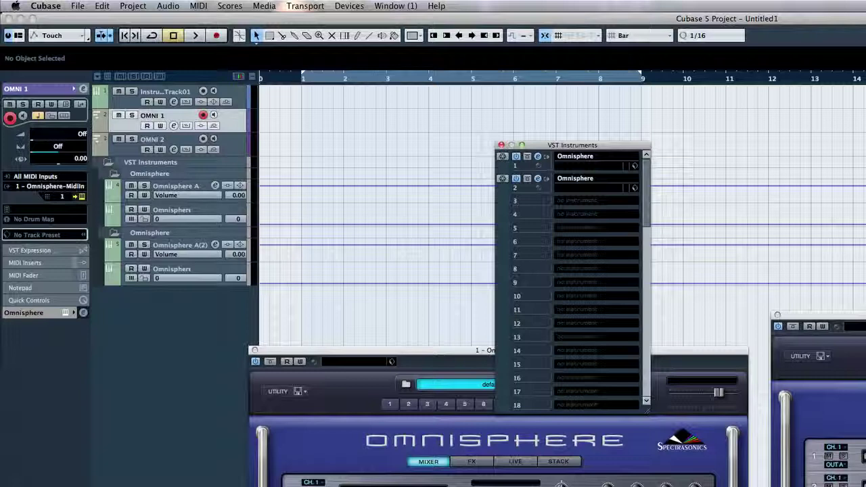
drag(388, 353, 408, 319)
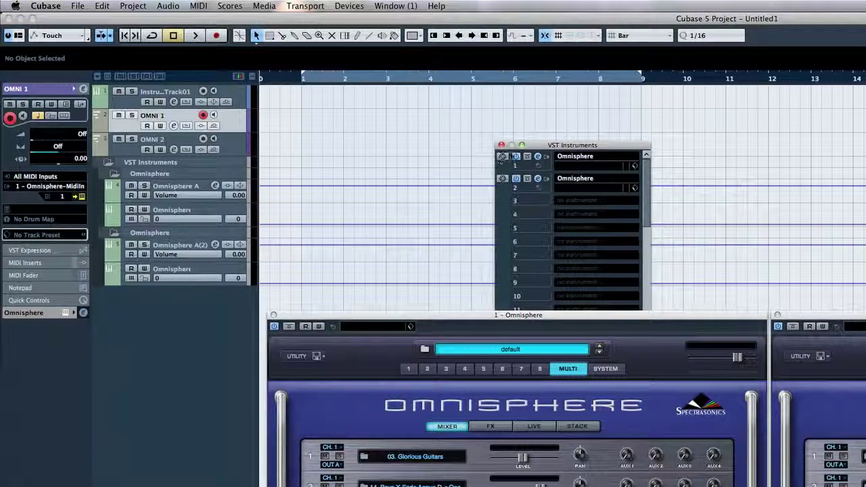
click(522, 144)
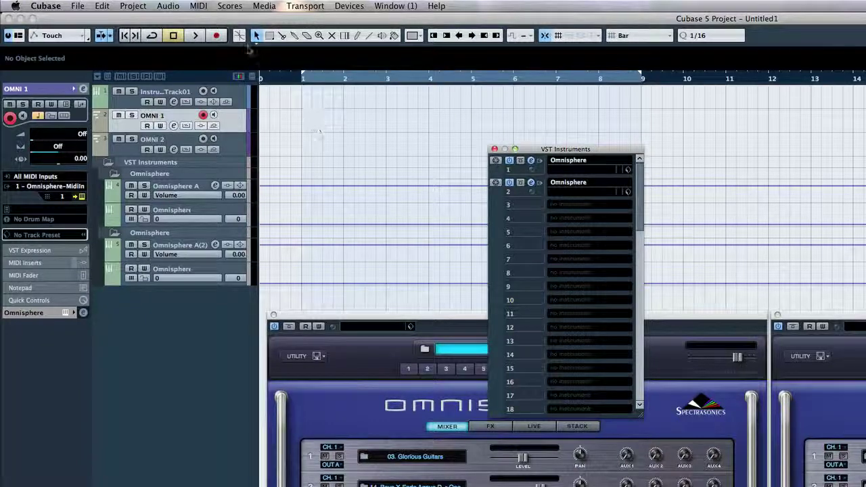
Step: Record a short MIDI part on the OMNI 1 track, ending at bar 3
click(338, 122)
key(KP_Multiply)
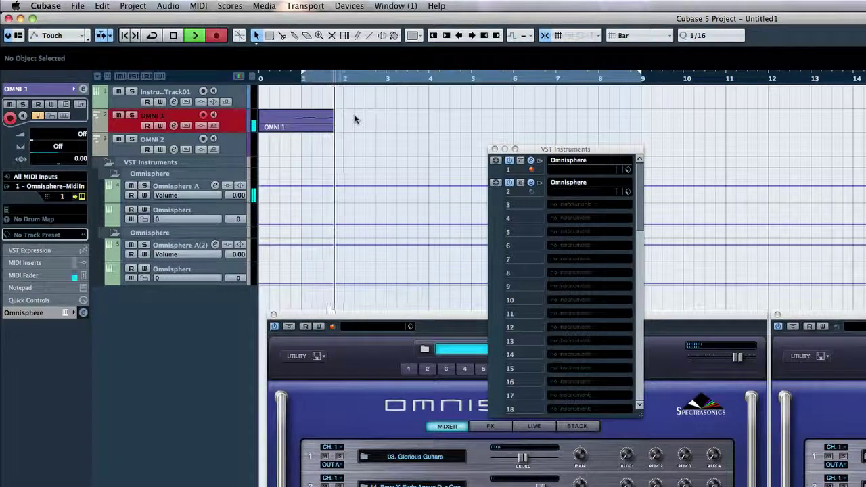
key(space)
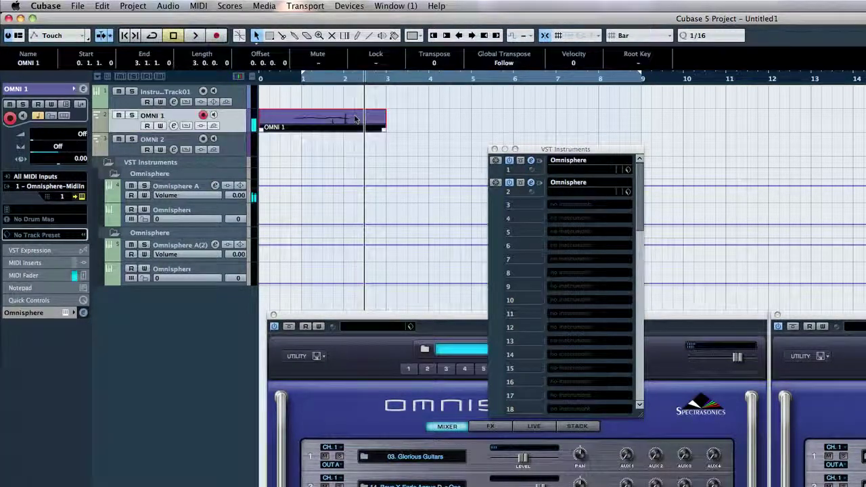
Step: Freeze the first Omnisphere in the rack with Unload Instrument when Frozen enabled, and move the rack lower, clear of the tracks
click(496, 160)
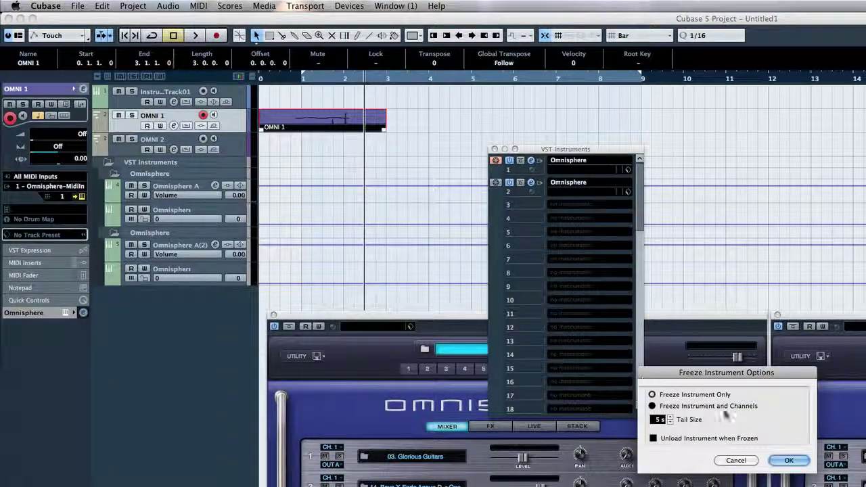
click(653, 438)
click(788, 460)
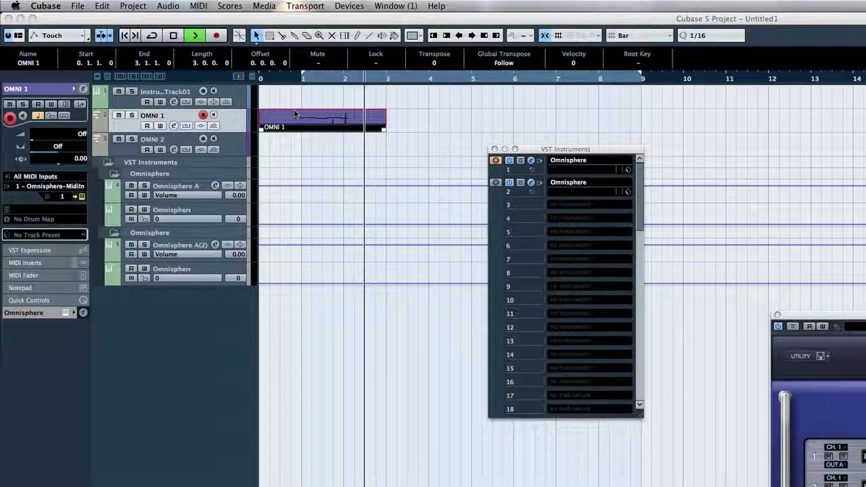
drag(567, 148, 506, 298)
click(332, 123)
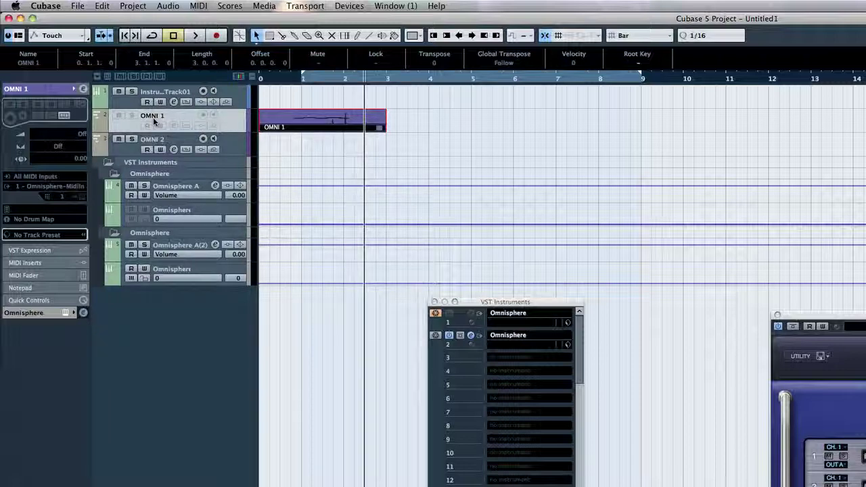
Step: Move the second Omnisphere window and the rack nearer the tracks, and copy the OMNI 1 part onto the OMNI 2 track
drag(831, 321, 707, 170)
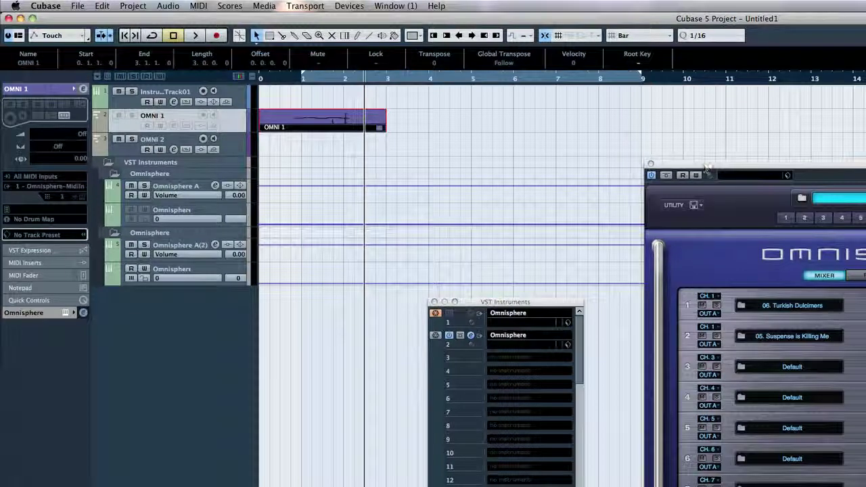
drag(507, 302, 539, 231)
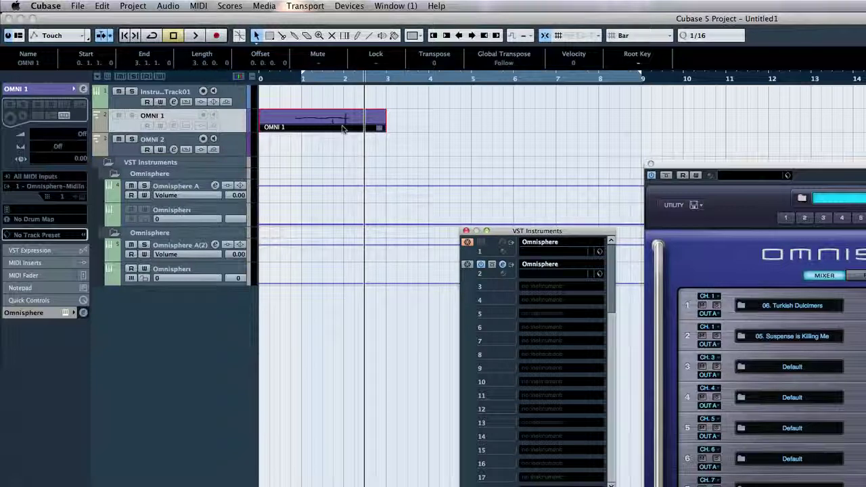
drag(343, 129, 342, 146)
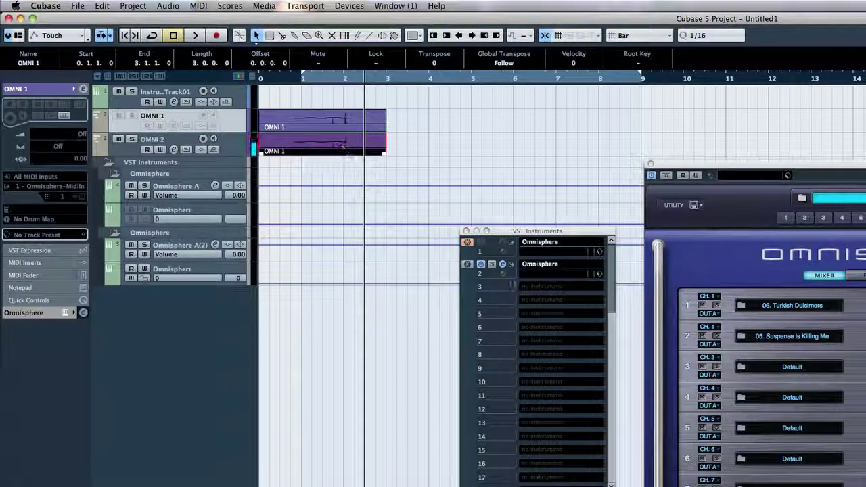
Step: Freeze the second Omnisphere with Unload Instrument when Frozen enabled, and move the VST Instruments rack below the track rows
click(466, 264)
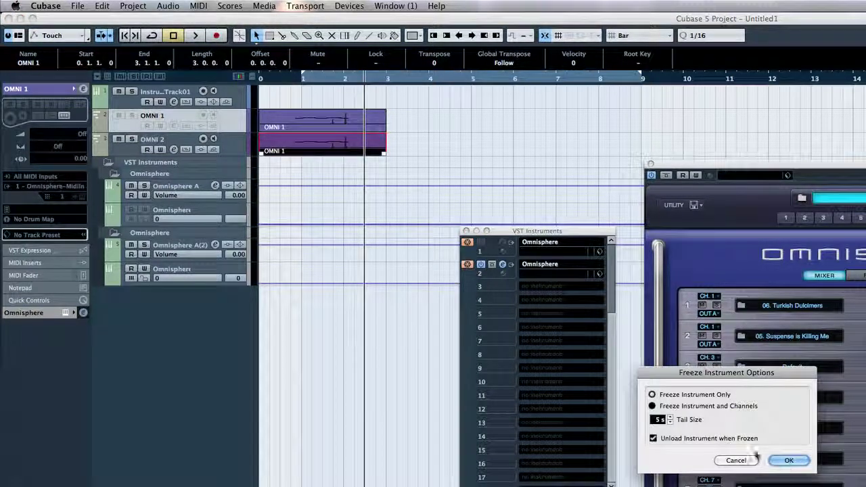
click(788, 460)
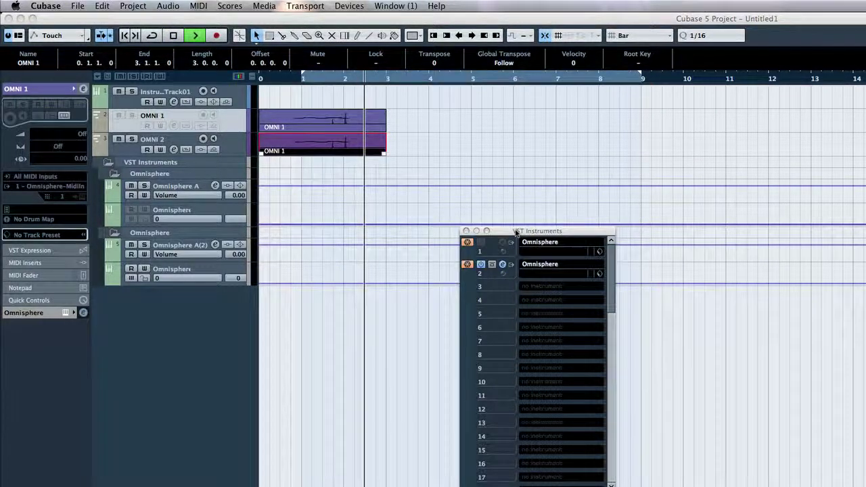
drag(515, 232, 490, 340)
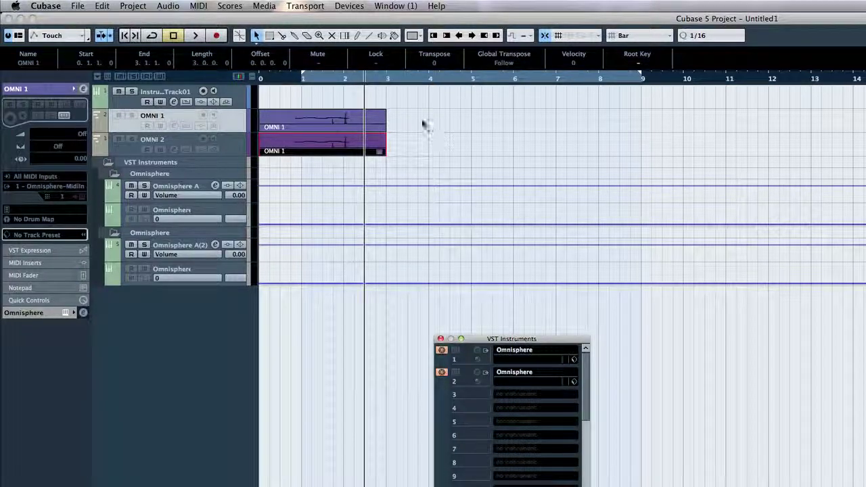
Step: Select the frozen parts on the OMNI 1 and OMNI 2 tracks together and clear the selection
drag(424, 125, 330, 161)
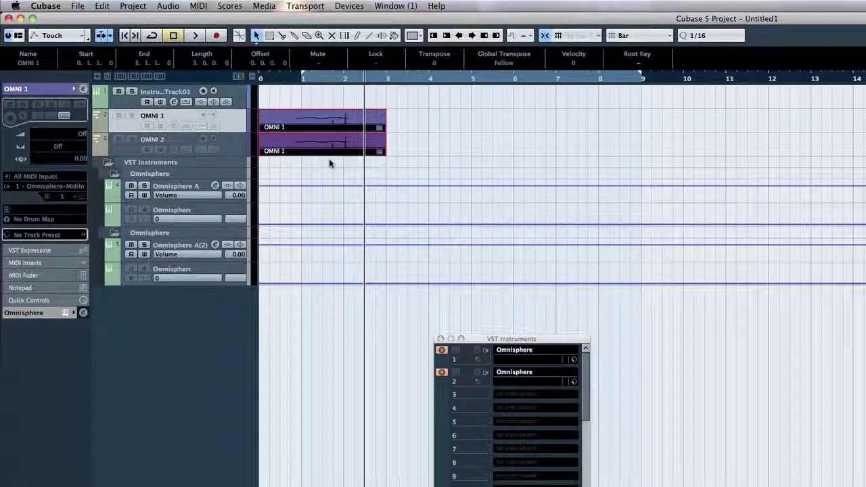
click(399, 144)
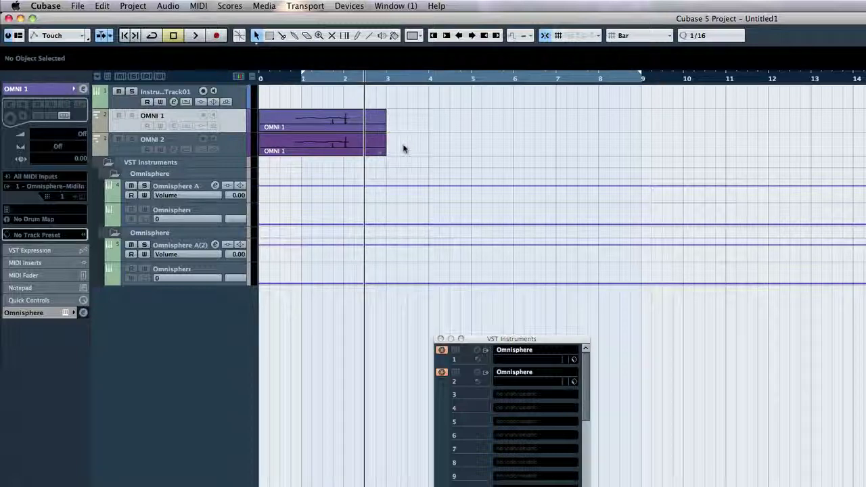
drag(410, 119, 348, 150)
click(411, 122)
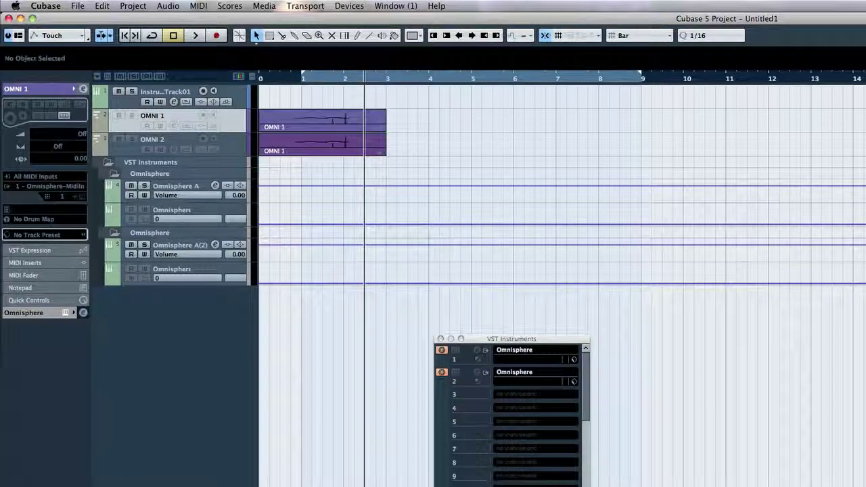
Step: Move the VST Instruments rack aside and close it
drag(475, 341, 537, 324)
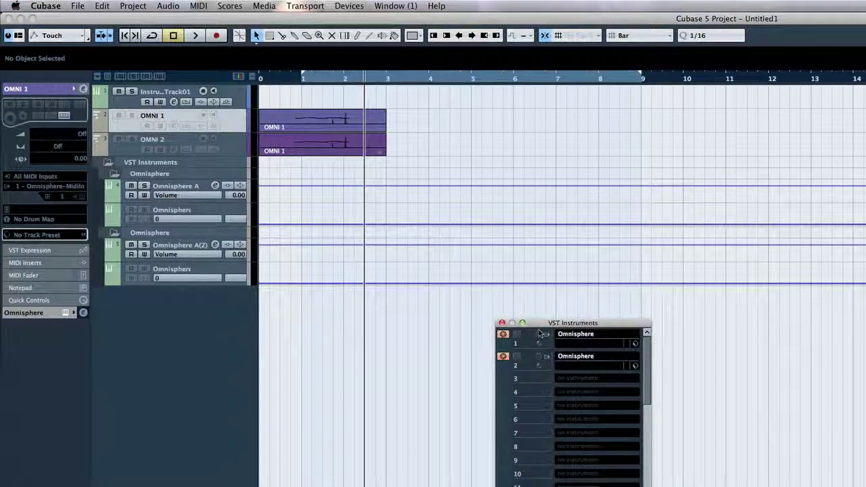
click(502, 323)
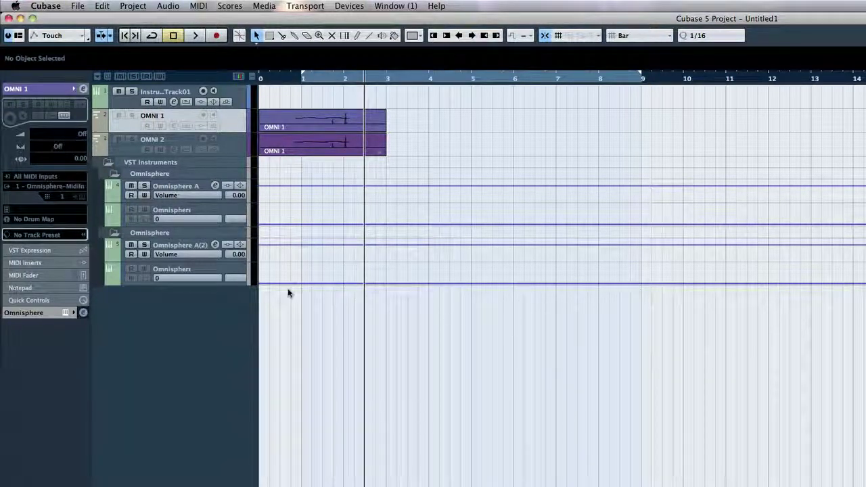